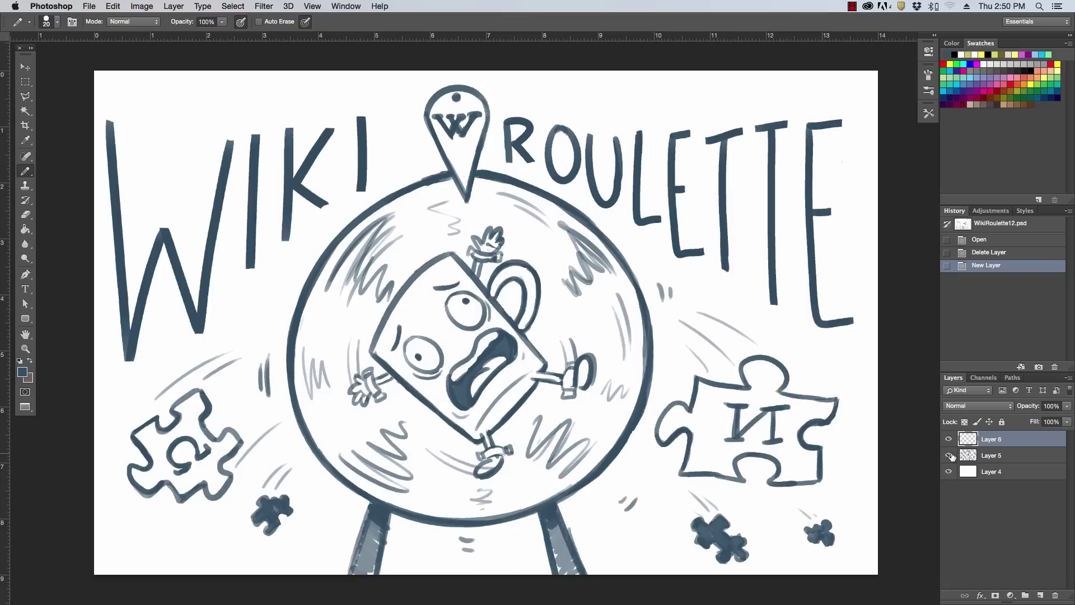
Hide Layer 5 with the old Wiki Roulette line art, leaving a blank white canvas.
click(949, 454)
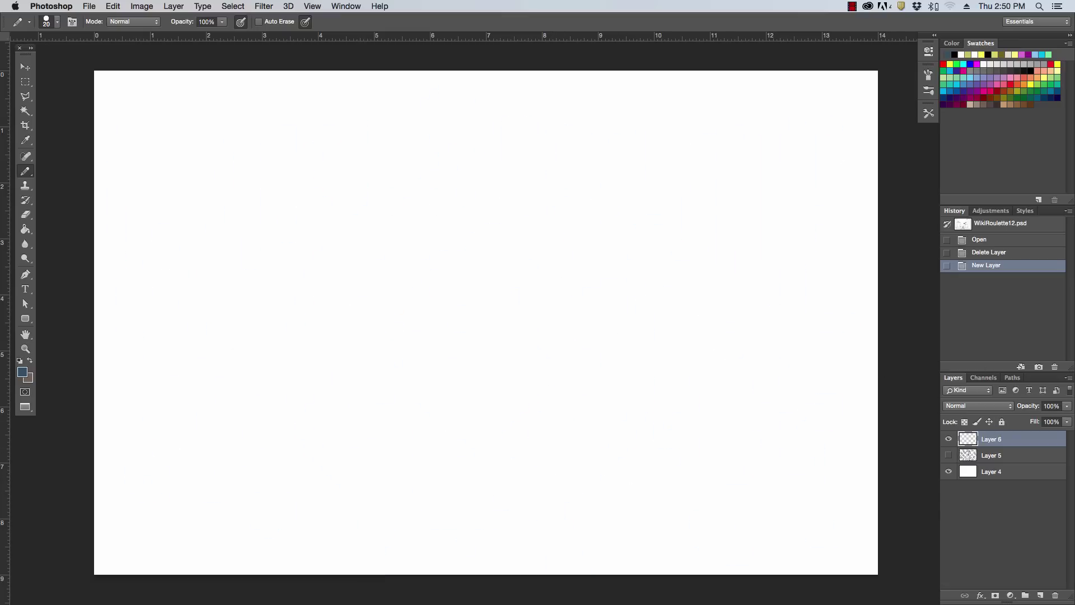
Hide the Photoshop panels so only the canvas shows.
key(Tab)
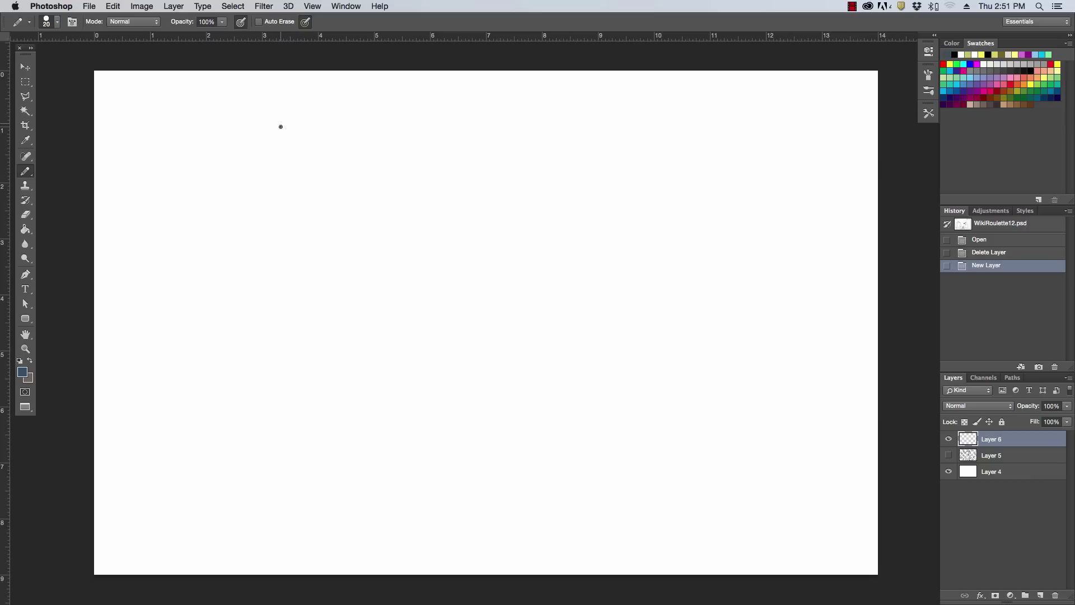
Sketch the pine's pointed top and zigzag branch outline down both sides.
mouse_move(280, 127)
mouse_down()
mouse_move(252, 225)
mouse_move(340, 205)
mouse_up()
drag(232, 253, 246, 249)
mouse_move(252, 226)
mouse_down()
mouse_move(238, 246)
mouse_move(240, 289)
mouse_up()
drag(339, 205, 366, 256)
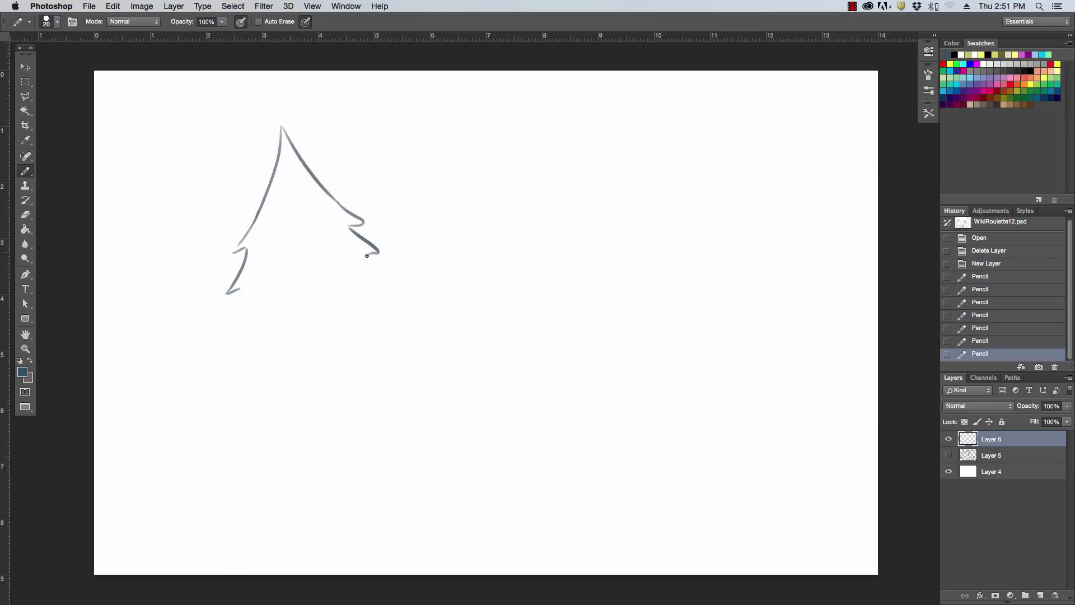
drag(245, 292, 232, 343)
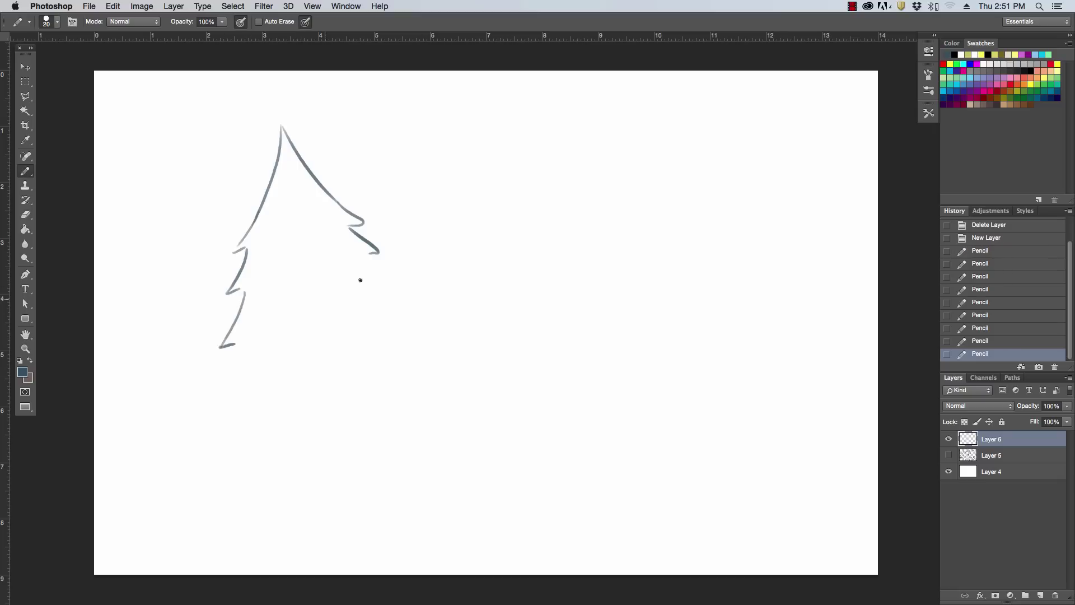
mouse_move(379, 252)
mouse_down()
mouse_move(364, 262)
mouse_move(392, 292)
mouse_up()
drag(240, 346, 231, 383)
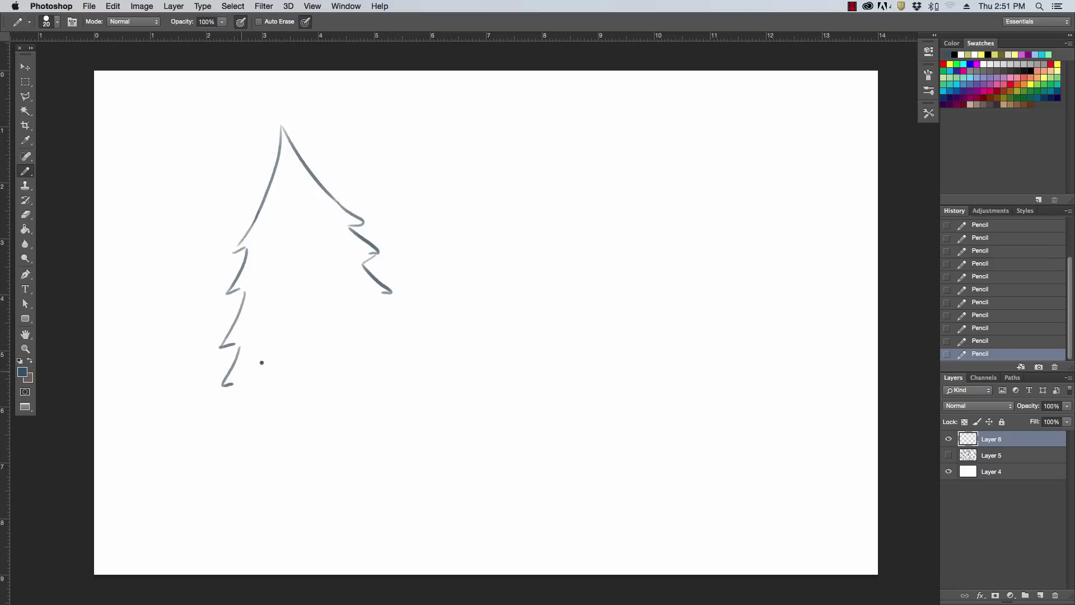
drag(382, 293, 421, 338)
mouse_move(240, 346)
mouse_down()
mouse_move(208, 396)
mouse_move(240, 387)
mouse_move(209, 415)
mouse_move(231, 418)
mouse_up()
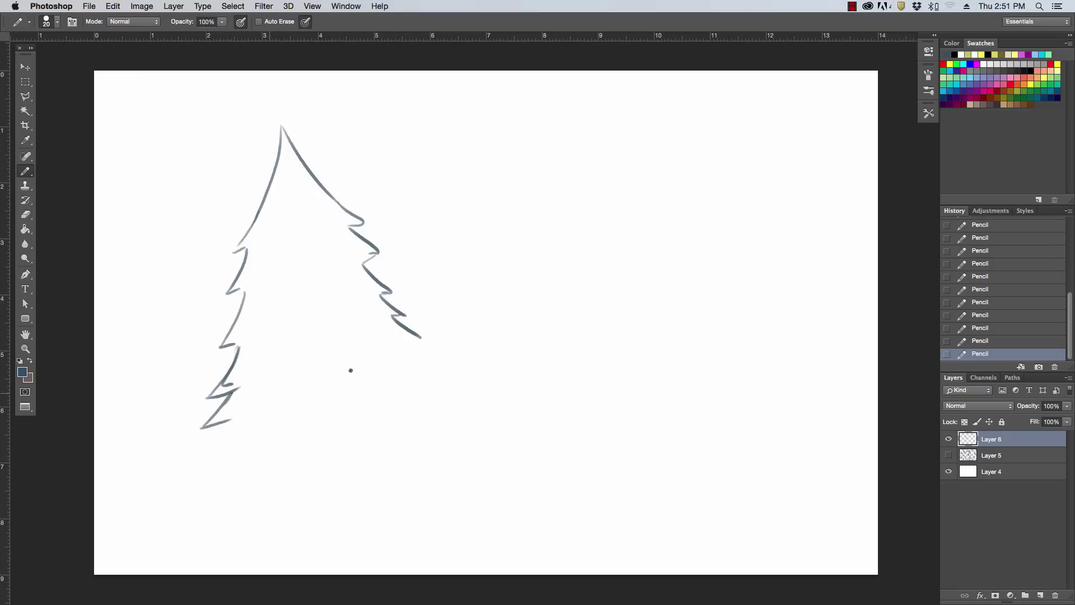
mouse_move(420, 339)
mouse_down()
mouse_move(436, 365)
mouse_move(418, 383)
mouse_up()
Erase a stray bottom-left stroke and draw the tree's zigzag lower edge.
mouse_move(213, 434)
mouse_down()
mouse_move(222, 423)
mouse_move(192, 433)
mouse_move(255, 415)
mouse_up()
key(e)
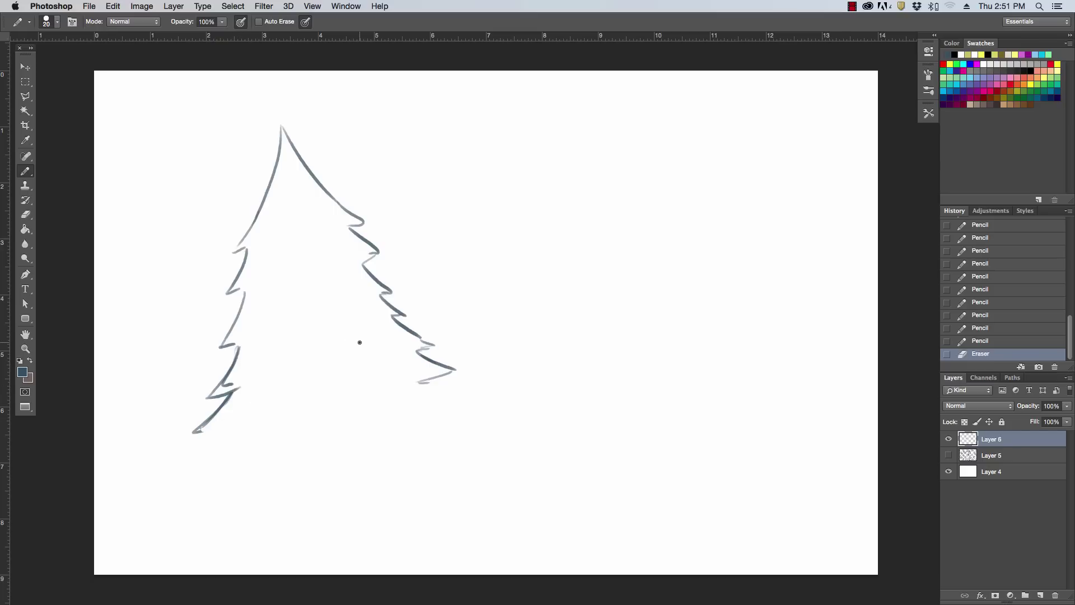
drag(194, 436, 259, 427)
drag(443, 376, 385, 397)
drag(259, 427, 281, 424)
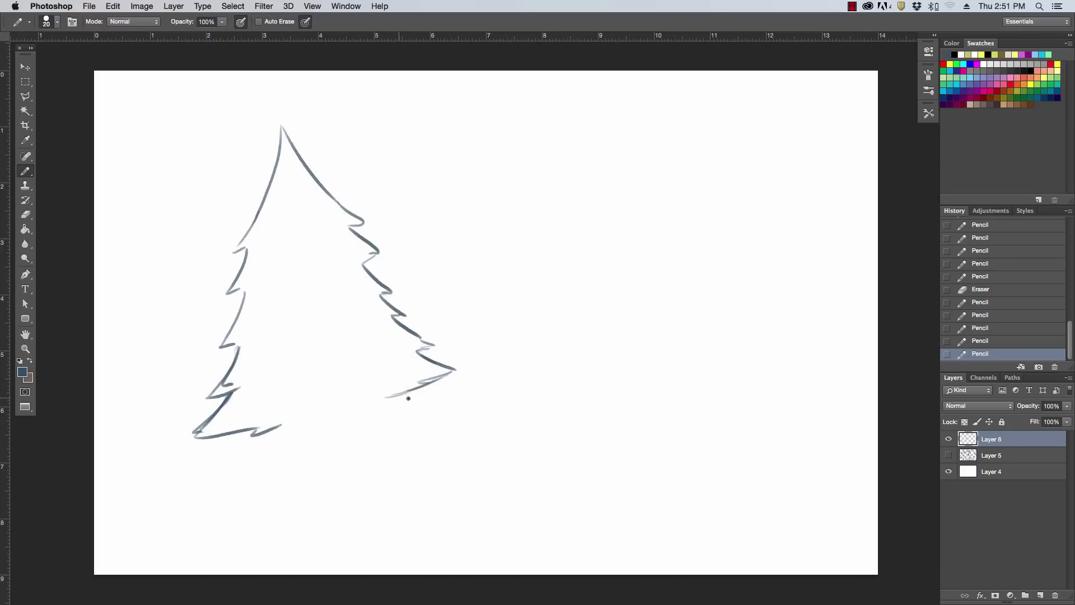
mouse_move(392, 395)
mouse_down()
mouse_move(415, 405)
mouse_move(401, 404)
mouse_up()
drag(276, 427, 303, 416)
mouse_move(387, 407)
mouse_down()
mouse_move(349, 409)
mouse_move(308, 465)
mouse_up()
Draw the two trunk sides and a ground line extending left from the base.
drag(351, 409, 356, 447)
drag(303, 416, 308, 470)
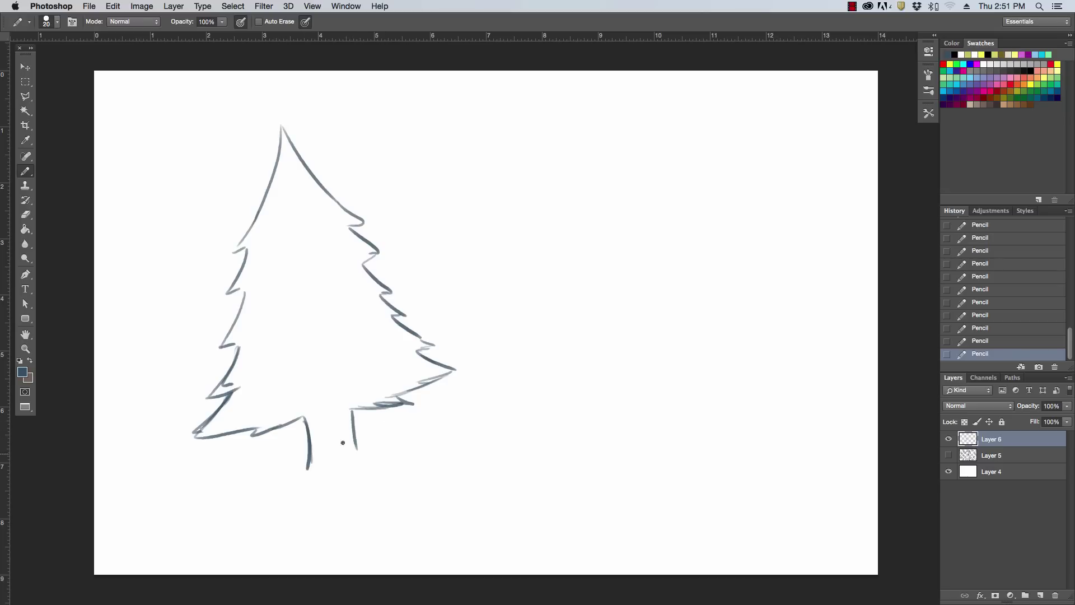
mouse_move(351, 410)
mouse_down()
mouse_move(362, 458)
mouse_move(293, 481)
mouse_move(335, 468)
mouse_move(432, 468)
mouse_up()
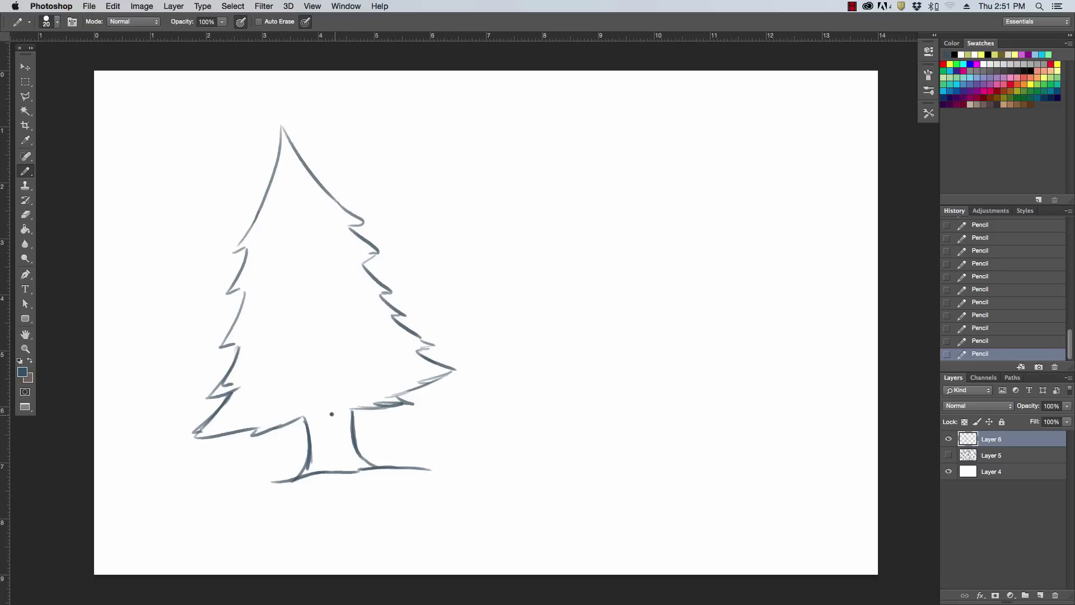
drag(331, 413, 390, 414)
drag(292, 425, 334, 411)
drag(200, 484, 300, 476)
drag(146, 490, 272, 480)
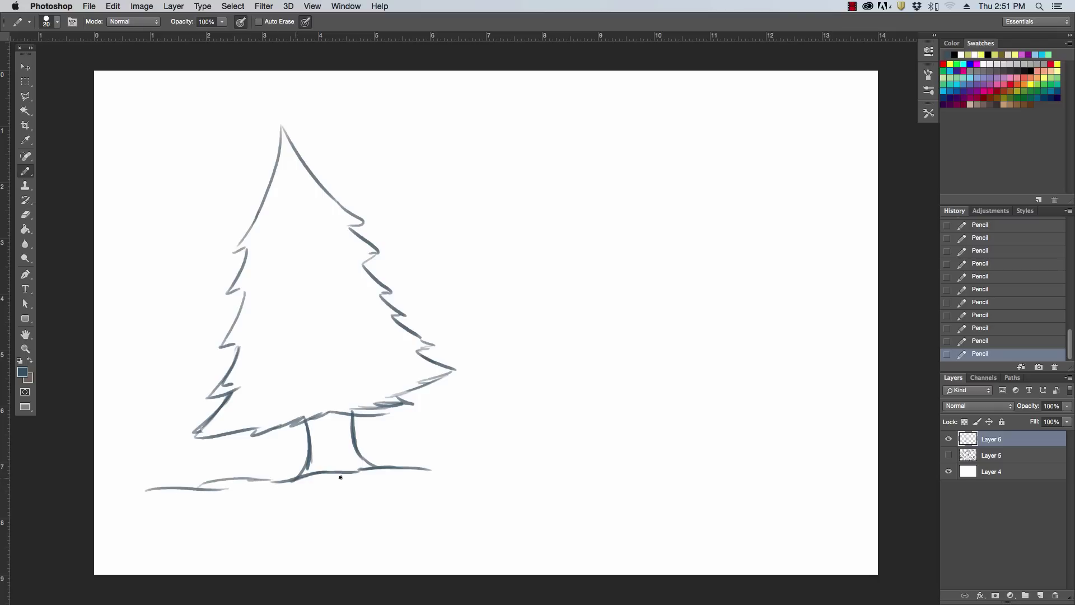
Draw two wavy lines below the tree and try out, then erase, face strokes.
mouse_move(304, 537)
mouse_down()
mouse_move(450, 495)
mouse_move(328, 544)
mouse_move(491, 503)
mouse_up()
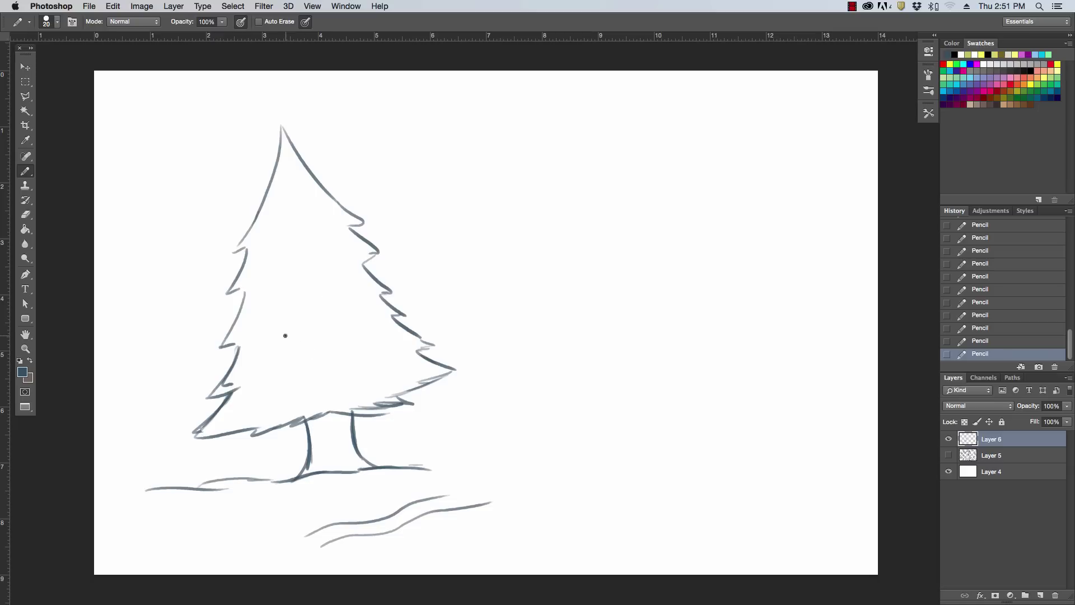
drag(281, 338, 305, 338)
drag(274, 297, 308, 298)
drag(280, 336, 305, 336)
Remove the eye strokes and erase the tree's old top, lower edge and right branches.
click(283, 287)
mouse_move(283, 288)
mouse_down()
mouse_move(301, 303)
mouse_move(348, 305)
mouse_up()
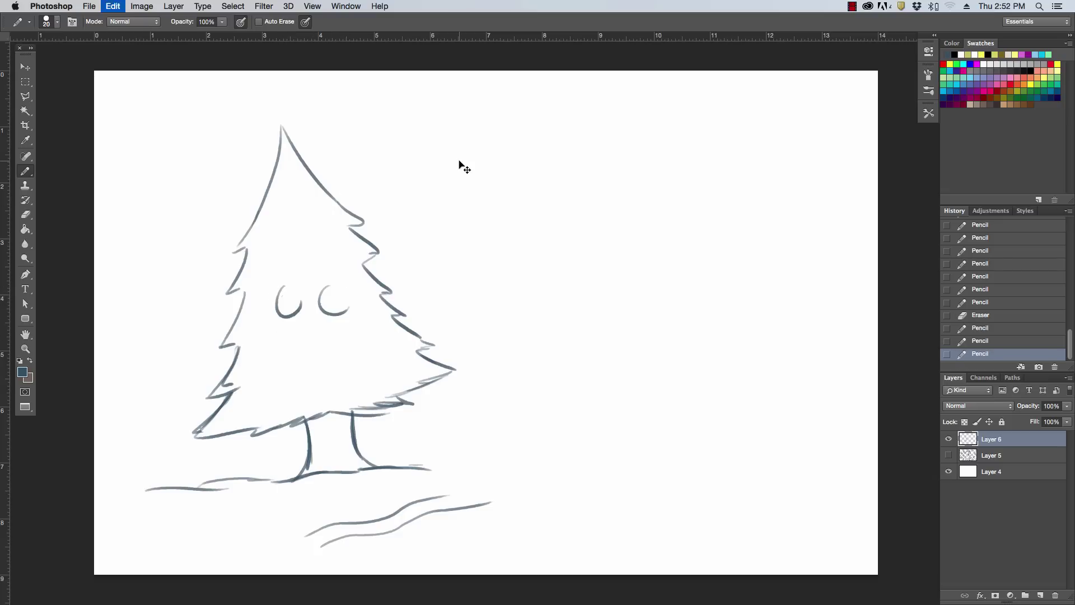
key(ctrl+z)
drag(280, 294, 304, 300)
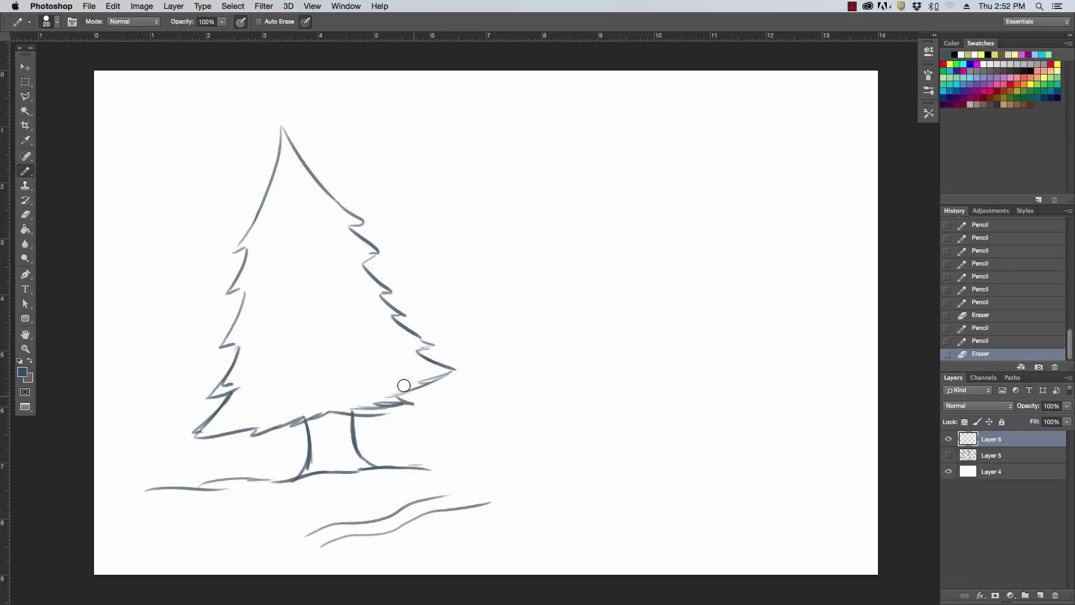
drag(281, 141, 381, 261)
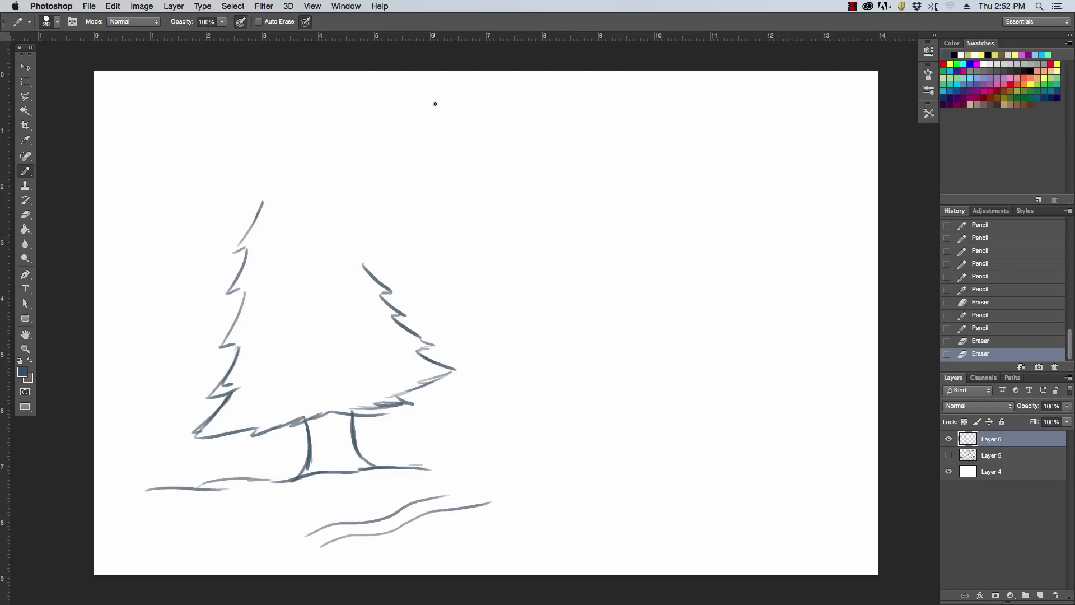
drag(321, 414, 398, 413)
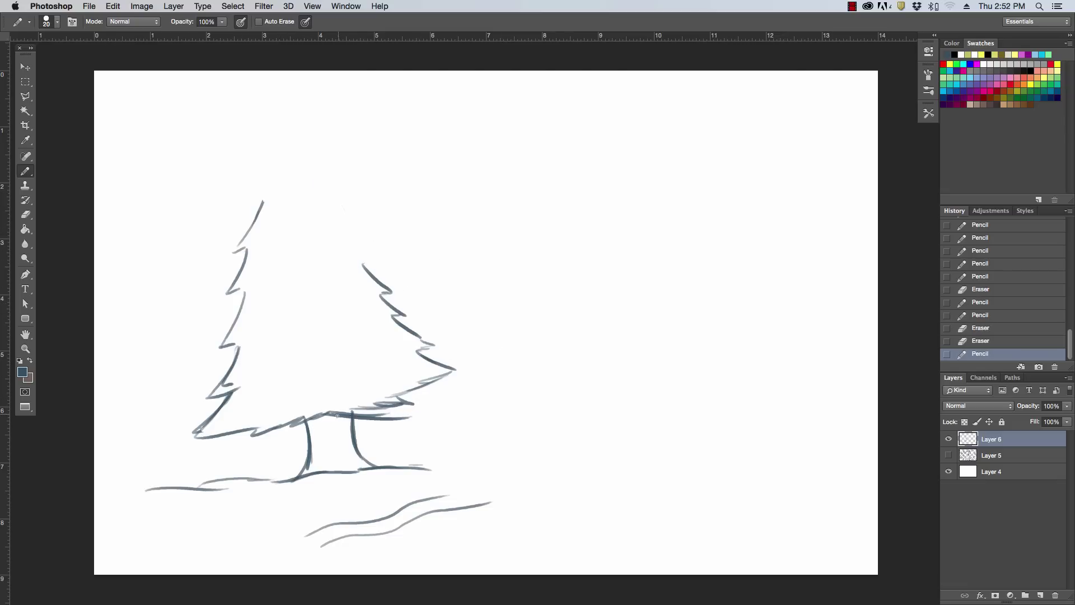
mouse_move(335, 404)
mouse_down()
mouse_move(386, 404)
mouse_move(421, 385)
mouse_move(396, 293)
mouse_move(419, 343)
mouse_up()
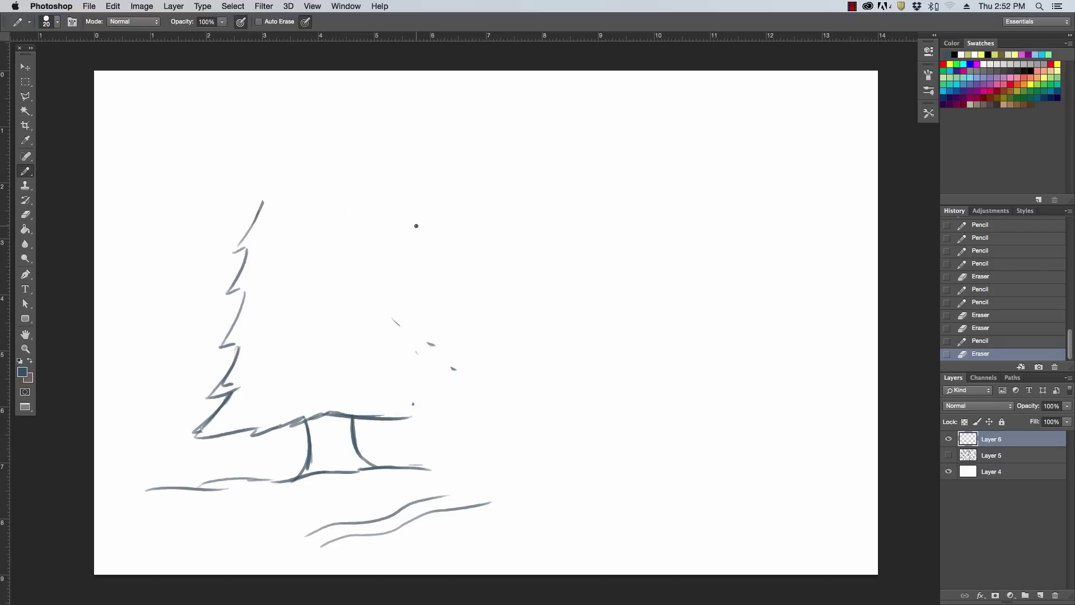
Redraw a pointed tree top and a right edge running down into the base.
mouse_move(251, 210)
mouse_down()
mouse_move(294, 163)
mouse_move(361, 129)
mouse_up()
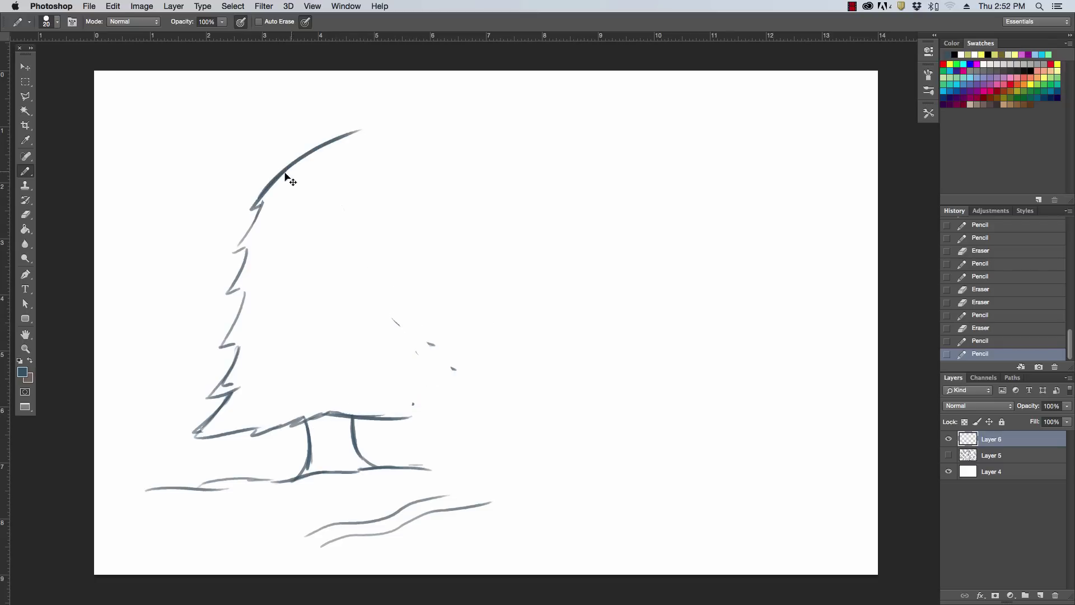
key(ctrl+z)
mouse_move(269, 179)
mouse_down()
mouse_move(314, 132)
mouse_move(337, 156)
mouse_move(359, 214)
mouse_up()
drag(338, 143, 417, 336)
drag(391, 297, 446, 406)
mouse_move(419, 404)
mouse_down()
mouse_move(438, 408)
mouse_move(381, 418)
mouse_move(427, 413)
mouse_up()
Erase four stray marks along the right edge and double both trunk lines.
key(e)
click(454, 369)
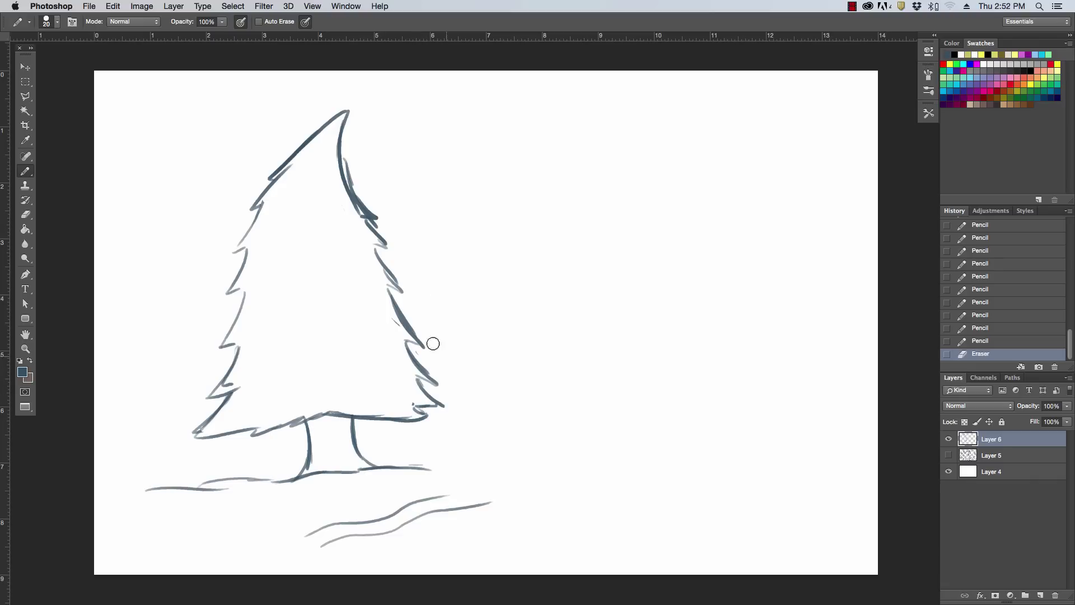
click(431, 343)
click(342, 171)
click(365, 199)
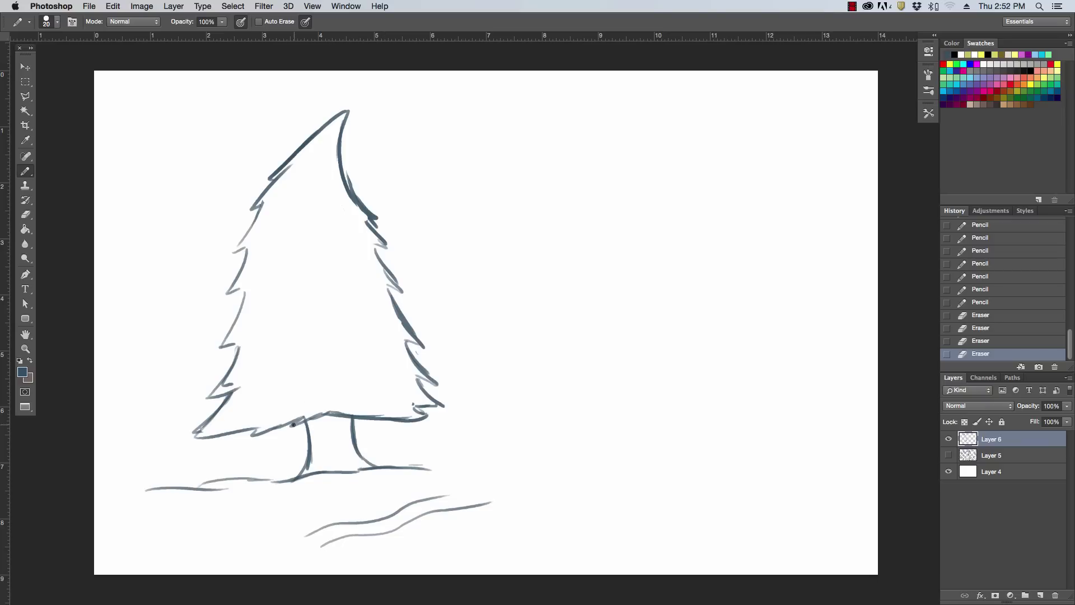
drag(293, 424, 289, 478)
drag(346, 417, 368, 463)
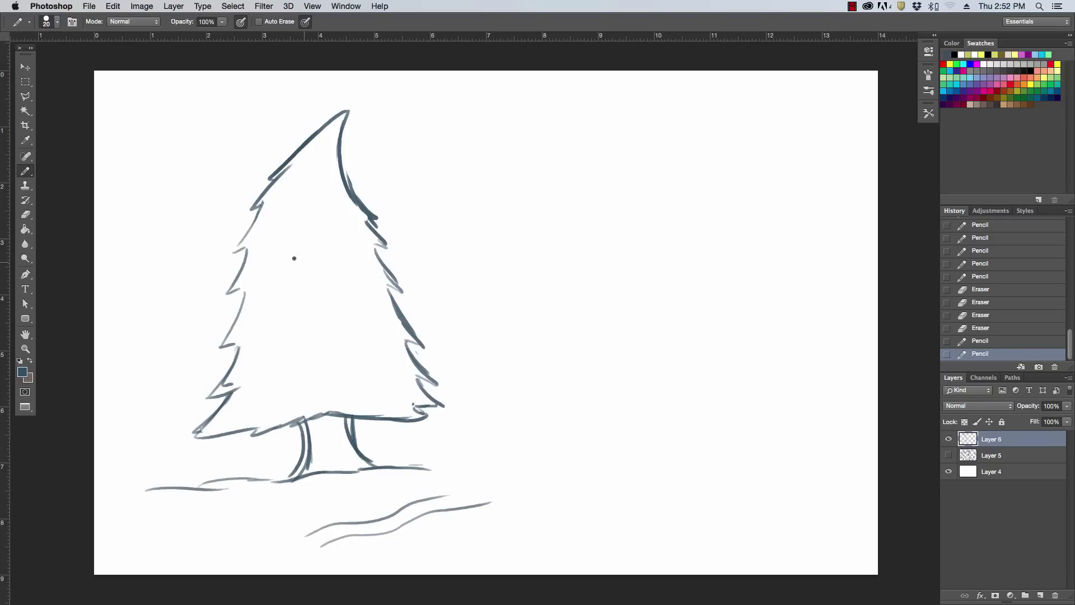
Draw round eyes, eyebrows, a mouth with lower lip, and left and right twiggy arms on the tree.
mouse_move(291, 255)
mouse_down()
mouse_move(286, 286)
mouse_move(345, 276)
mouse_move(335, 280)
mouse_up()
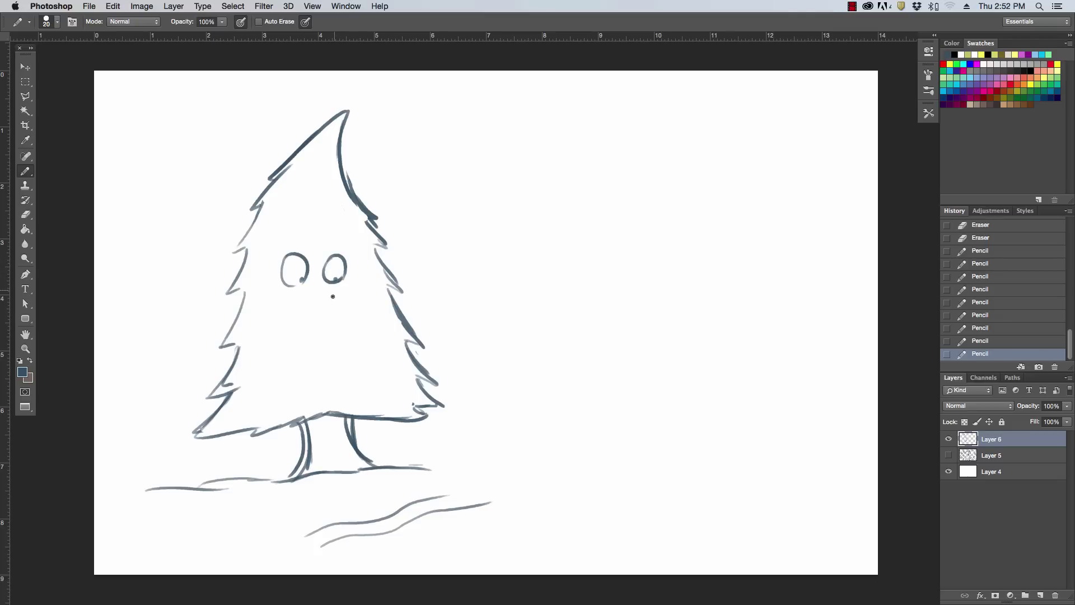
drag(295, 299, 322, 301)
drag(283, 242, 343, 240)
mouse_move(242, 307)
mouse_down()
mouse_move(217, 324)
mouse_move(180, 305)
mouse_move(200, 295)
mouse_move(222, 312)
mouse_up()
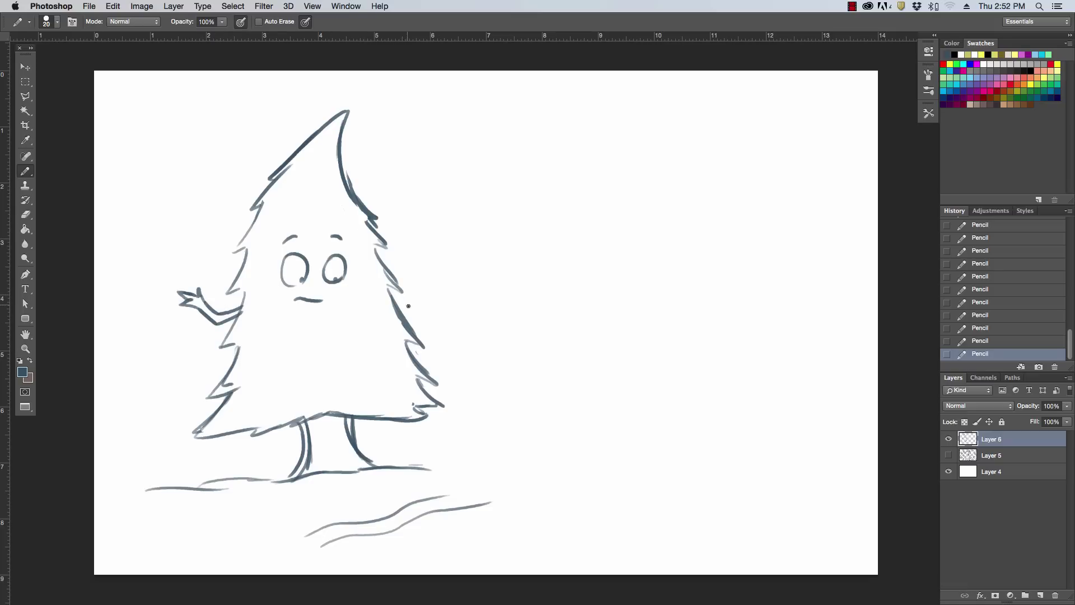
mouse_move(397, 306)
mouse_down()
mouse_move(429, 298)
mouse_move(426, 284)
mouse_move(457, 286)
mouse_move(428, 274)
mouse_move(441, 278)
mouse_up()
drag(403, 309, 392, 312)
drag(402, 305, 393, 313)
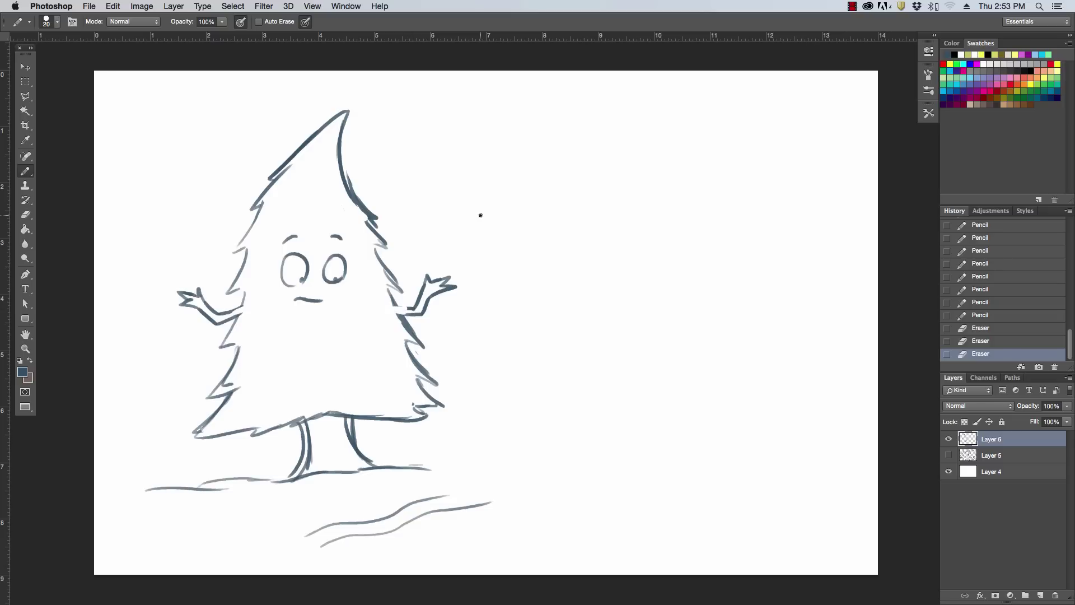
drag(298, 302, 316, 304)
Handwrite "It's fine I guess" beside the tree top and enclose it in a speech bubble.
click(317, 304)
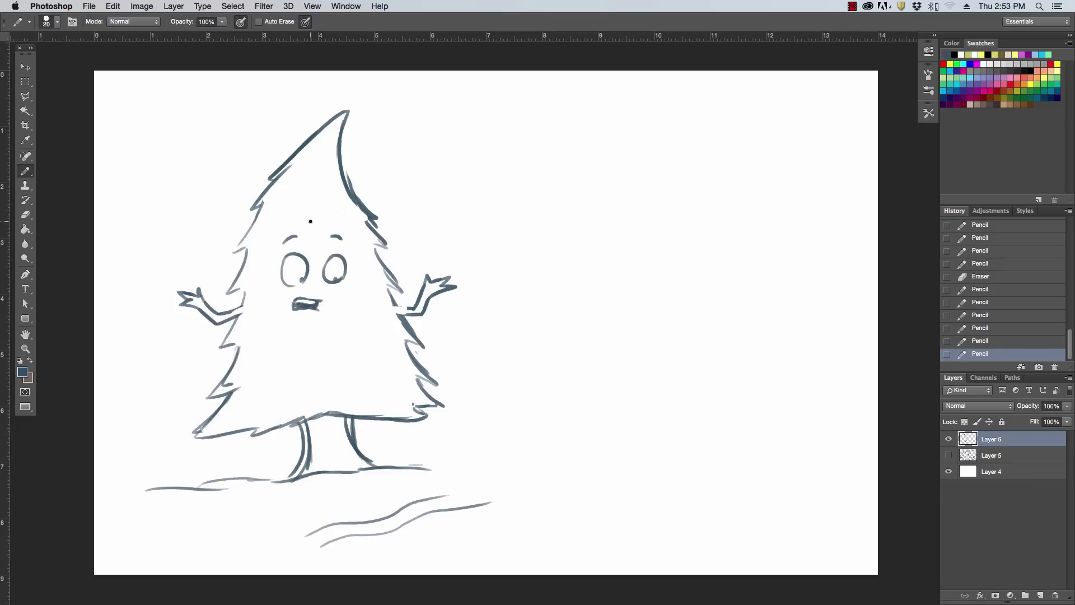
mouse_move(409, 169)
mouse_down()
mouse_move(396, 185)
mouse_move(419, 173)
mouse_up()
mouse_move(399, 126)
mouse_down()
mouse_move(401, 142)
mouse_move(407, 125)
mouse_move(413, 137)
mouse_move(418, 128)
mouse_up()
drag(420, 125, 420, 160)
mouse_move(417, 153)
mouse_down()
mouse_move(458, 150)
mouse_move(442, 178)
mouse_up()
mouse_move(436, 178)
mouse_down()
mouse_move(446, 165)
mouse_move(458, 183)
mouse_up()
drag(466, 167, 496, 174)
mouse_move(419, 177)
mouse_down()
mouse_move(529, 178)
mouse_move(374, 129)
mouse_move(500, 93)
mouse_up()
drag(534, 158, 529, 179)
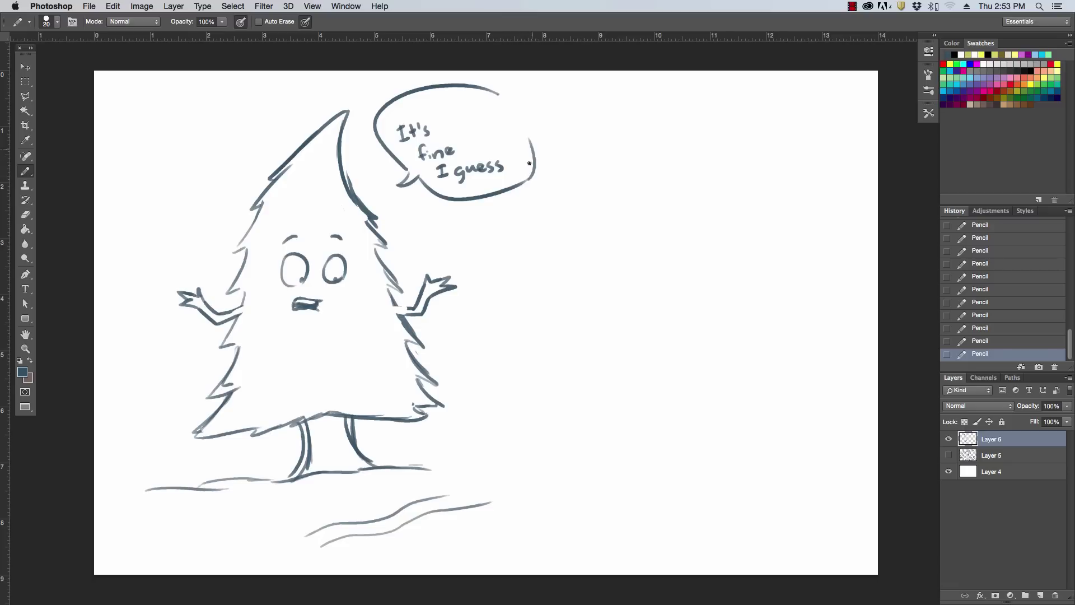
drag(499, 95, 534, 151)
Extend the wave lines and ground line rightward.
mouse_move(301, 535)
mouse_down()
mouse_move(234, 543)
mouse_move(325, 546)
mouse_up()
mouse_move(448, 495)
mouse_down()
mouse_move(498, 485)
mouse_move(519, 499)
mouse_up()
mouse_move(428, 469)
mouse_down()
mouse_move(526, 469)
mouse_move(568, 487)
mouse_up()
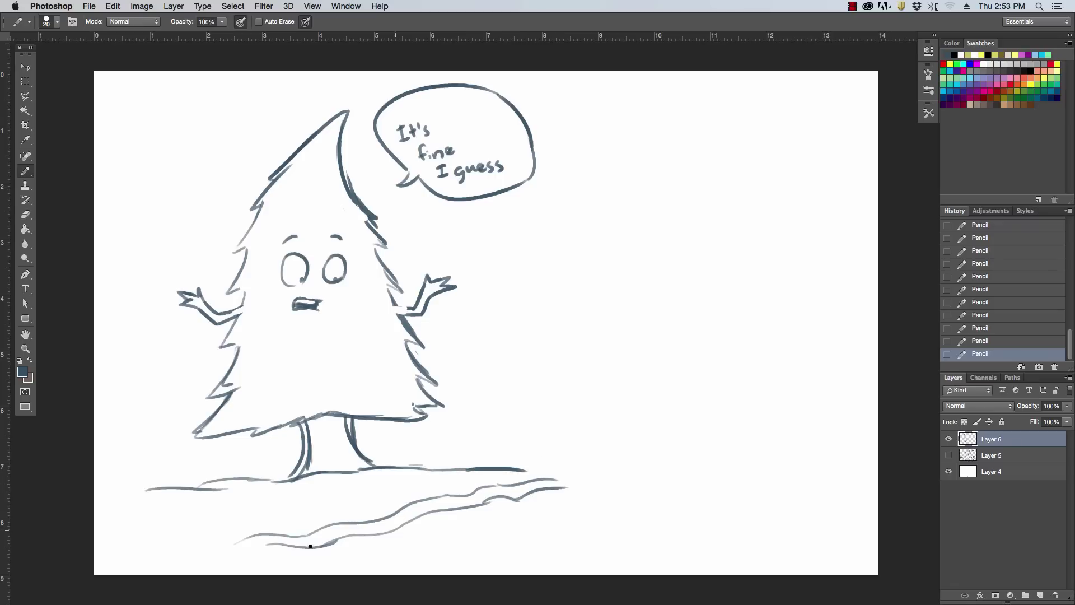
Hatch and lengthen the wave lines, and add a period after "guess".
mouse_move(272, 545)
mouse_down()
mouse_move(200, 560)
mouse_move(265, 532)
mouse_up()
drag(208, 555, 250, 543)
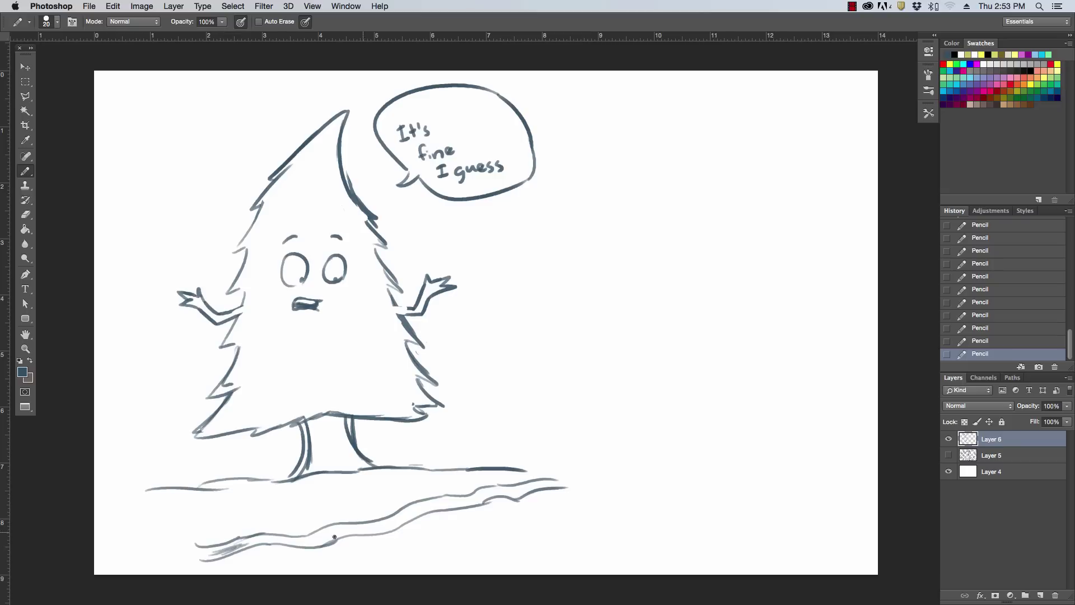
drag(317, 538, 555, 469)
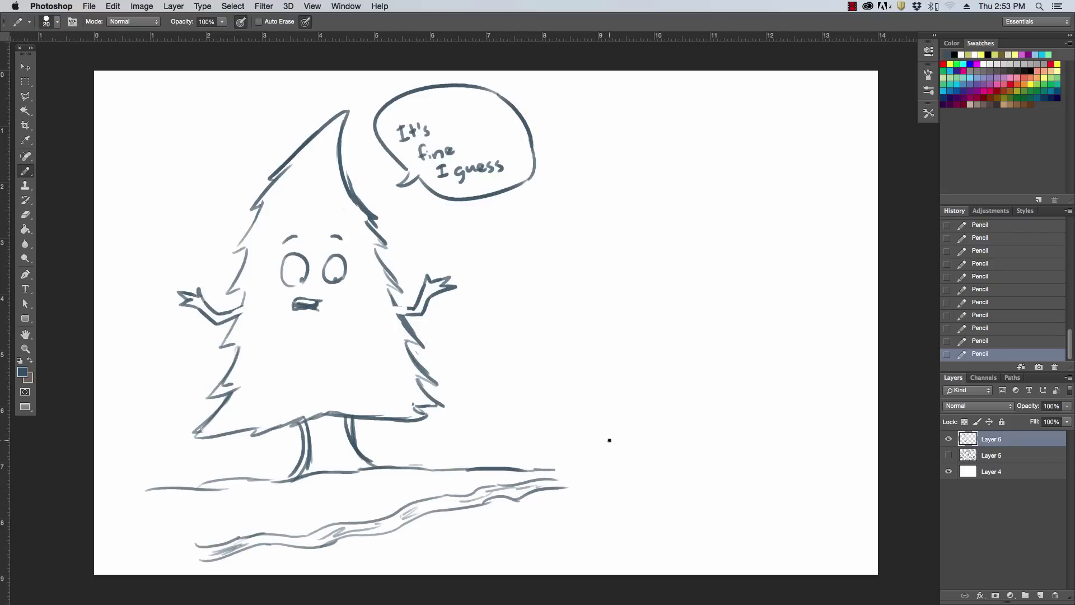
mouse_move(530, 470)
mouse_down()
mouse_move(560, 466)
mouse_move(591, 484)
mouse_up()
mouse_move(180, 561)
mouse_down()
mouse_move(236, 559)
mouse_move(196, 542)
mouse_up()
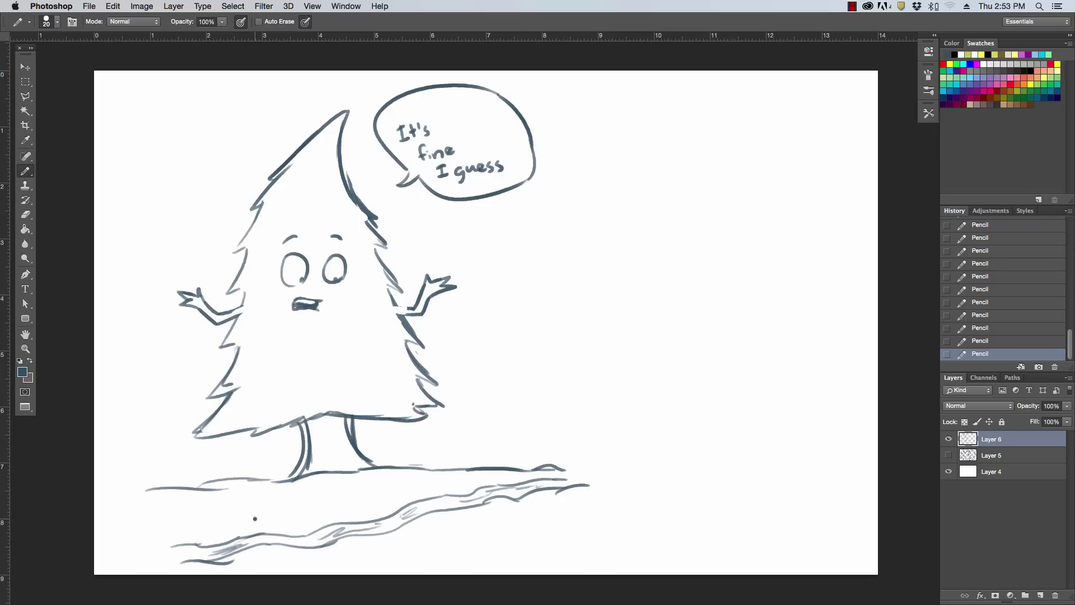
click(508, 169)
Draw a slim pencil character with a sharpened tip standing on the ground right of the tree.
mouse_move(510, 348)
mouse_down()
mouse_move(505, 424)
mouse_move(528, 345)
mouse_move(521, 322)
mouse_move(531, 342)
mouse_up()
drag(521, 324, 531, 407)
drag(511, 348, 504, 425)
drag(505, 386, 509, 453)
drag(529, 390, 517, 463)
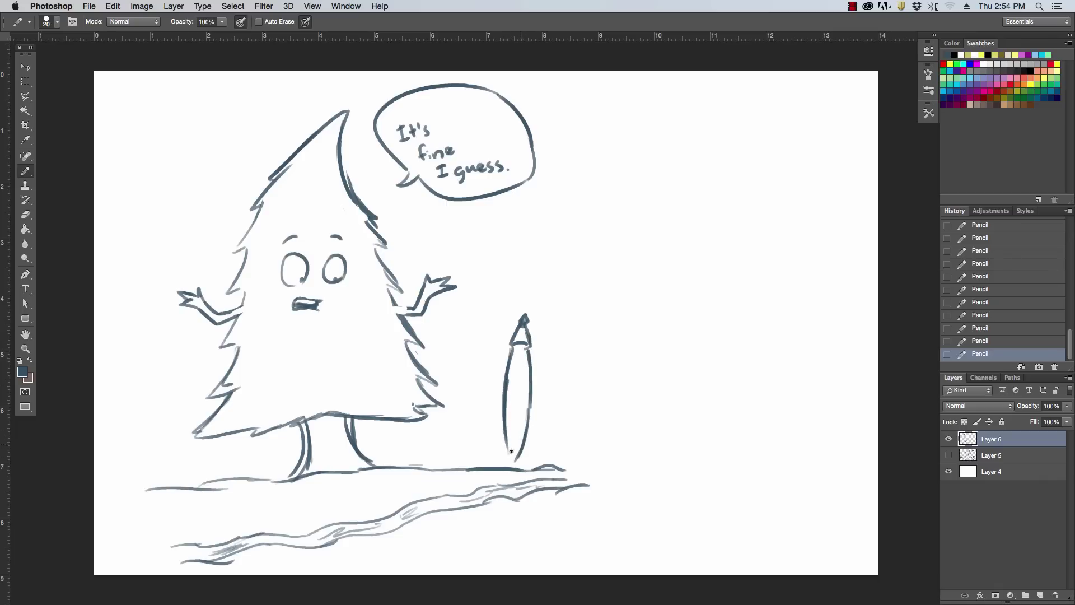
mouse_move(505, 426)
mouse_down()
mouse_move(509, 457)
mouse_move(520, 442)
mouse_move(503, 459)
mouse_move(505, 415)
mouse_up()
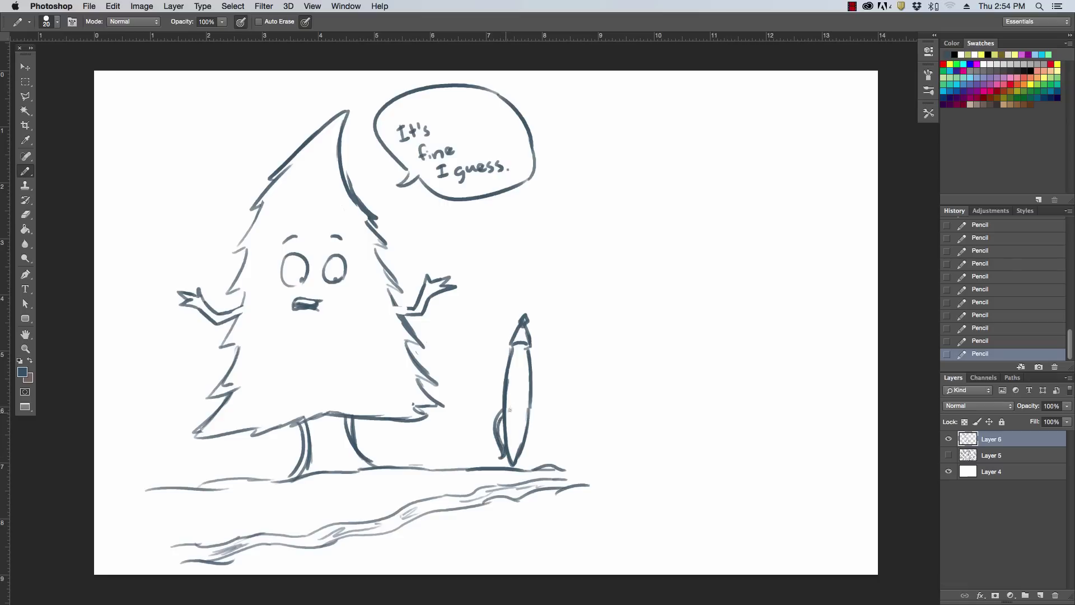
Give the pencil character eyes, a frown and a bubble reading "I think it's great".
click(520, 368)
drag(513, 379, 518, 379)
drag(503, 310, 507, 293)
mouse_move(471, 245)
mouse_down()
mouse_move(500, 291)
mouse_move(548, 284)
mouse_up()
drag(483, 247, 482, 259)
mouse_move(480, 261)
mouse_down()
mouse_move(493, 255)
mouse_move(487, 244)
mouse_up()
mouse_move(499, 242)
mouse_down()
mouse_move(497, 255)
mouse_move(534, 242)
mouse_move(502, 272)
mouse_move(507, 262)
mouse_move(526, 275)
mouse_move(551, 264)
mouse_up()
key(super+z)
mouse_move(547, 258)
mouse_down()
mouse_move(570, 248)
mouse_move(473, 245)
mouse_up()
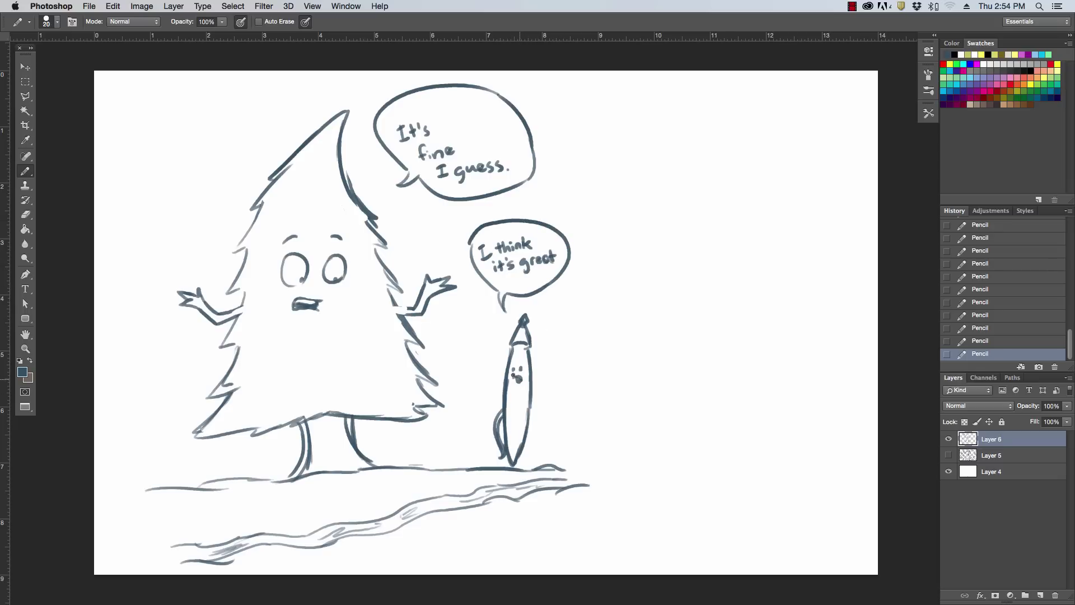
Add an arm on the pencil's hip and two bands across its body.
mouse_move(532, 385)
mouse_down()
mouse_move(535, 406)
mouse_move(474, 379)
mouse_up()
drag(512, 347, 531, 346)
drag(504, 430, 527, 424)
Move the whole sketch layer left and shrink it from its corner, then return to the Pencil.
key(v)
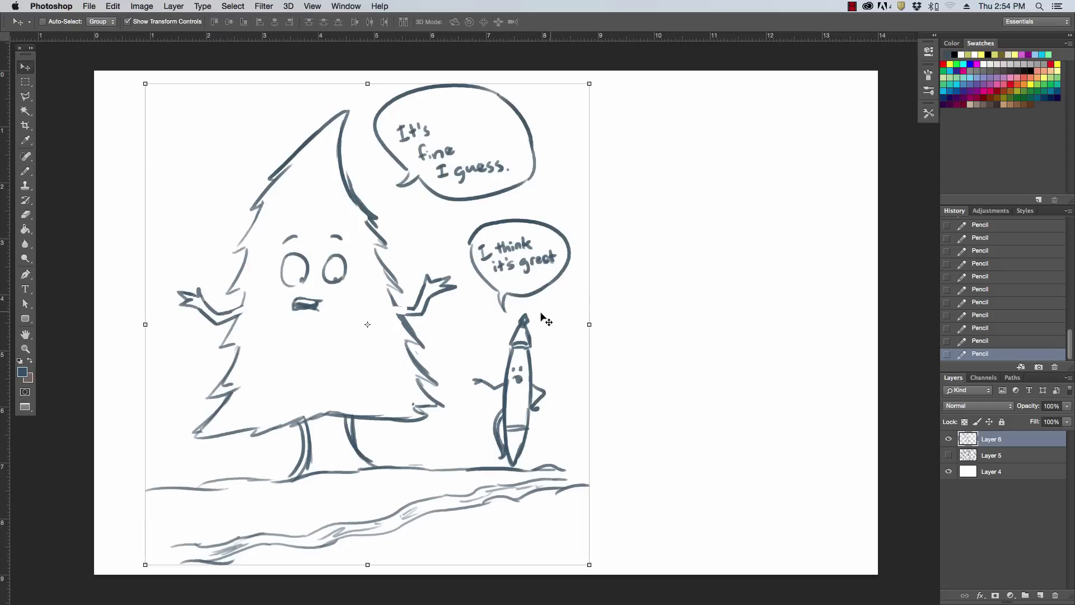
drag(540, 315, 499, 313)
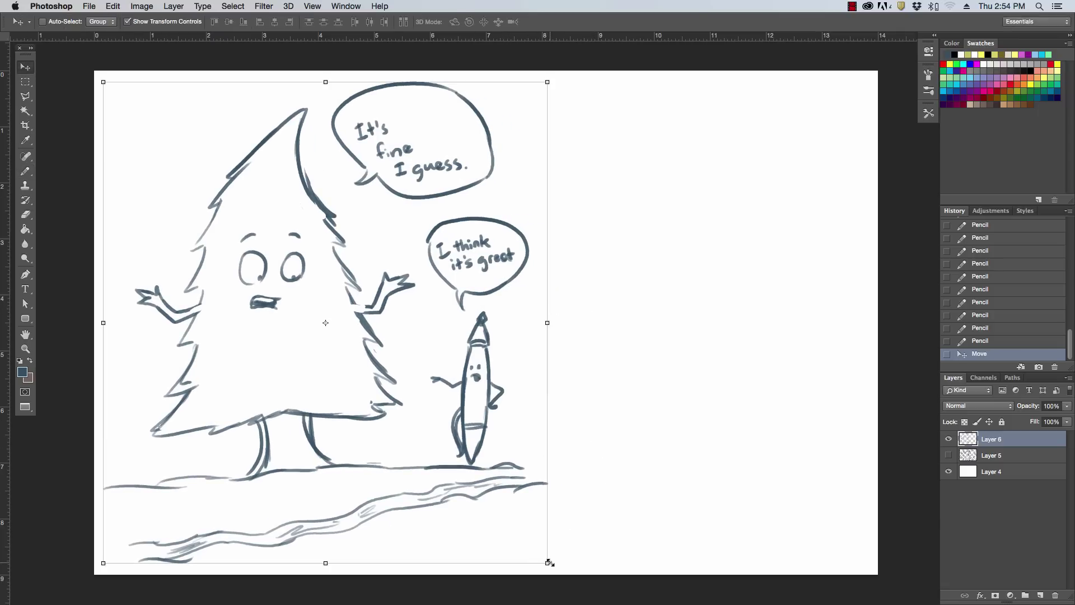
drag(549, 560, 437, 477)
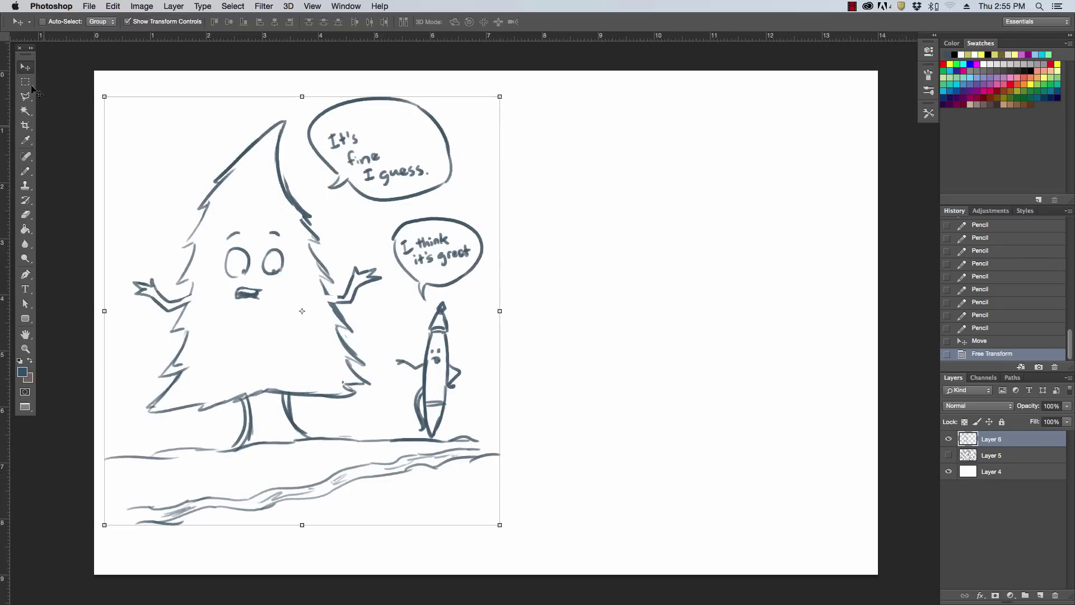
key(b)
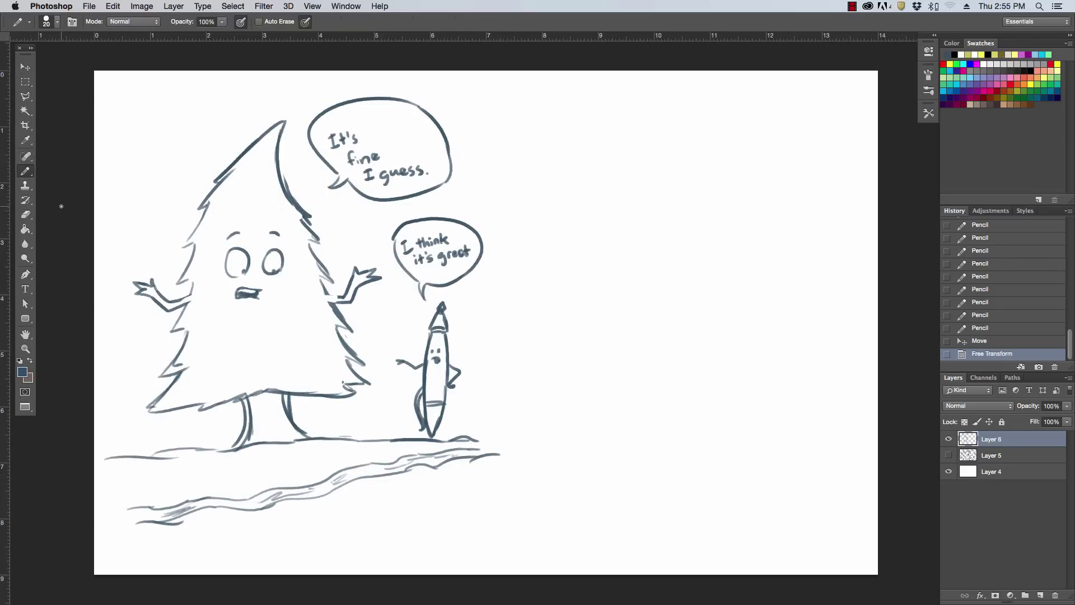
Add reinforcing strokes along the tree's right, left and lower-left edges.
mouse_move(325, 291)
mouse_down()
mouse_move(339, 297)
mouse_move(330, 278)
mouse_up()
drag(313, 257, 333, 286)
drag(192, 278, 183, 290)
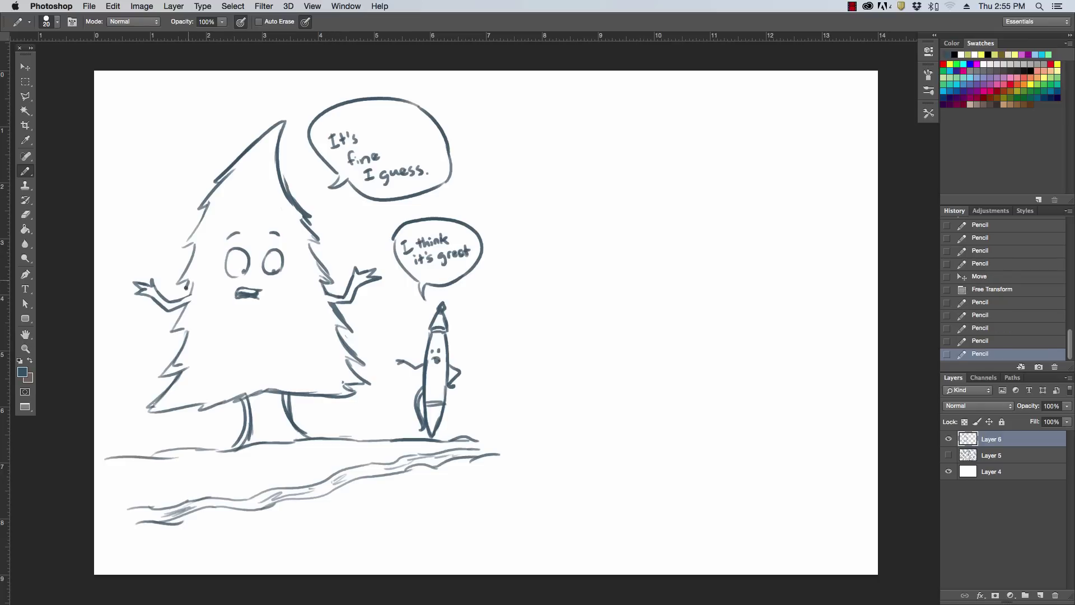
mouse_move(196, 238)
mouse_down()
mouse_move(183, 250)
mouse_move(222, 175)
mouse_up()
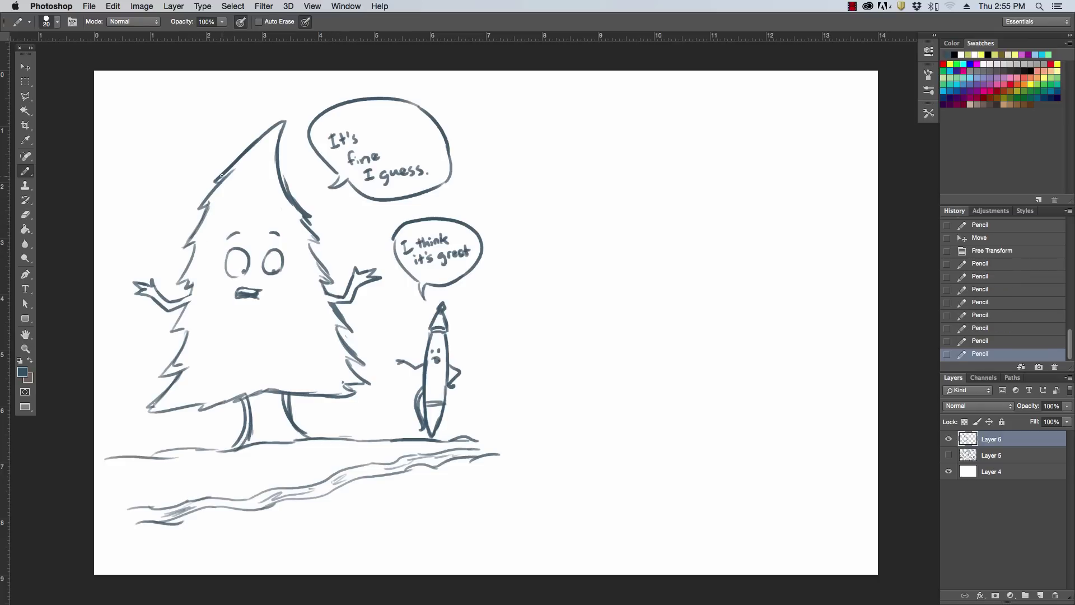
drag(172, 337, 188, 326)
drag(338, 328, 354, 322)
Erase a stray mark near the trunk, add a small mark, and hide the panels.
key(e)
mouse_move(289, 396)
mouse_down()
mouse_move(292, 408)
mouse_move(242, 449)
mouse_up()
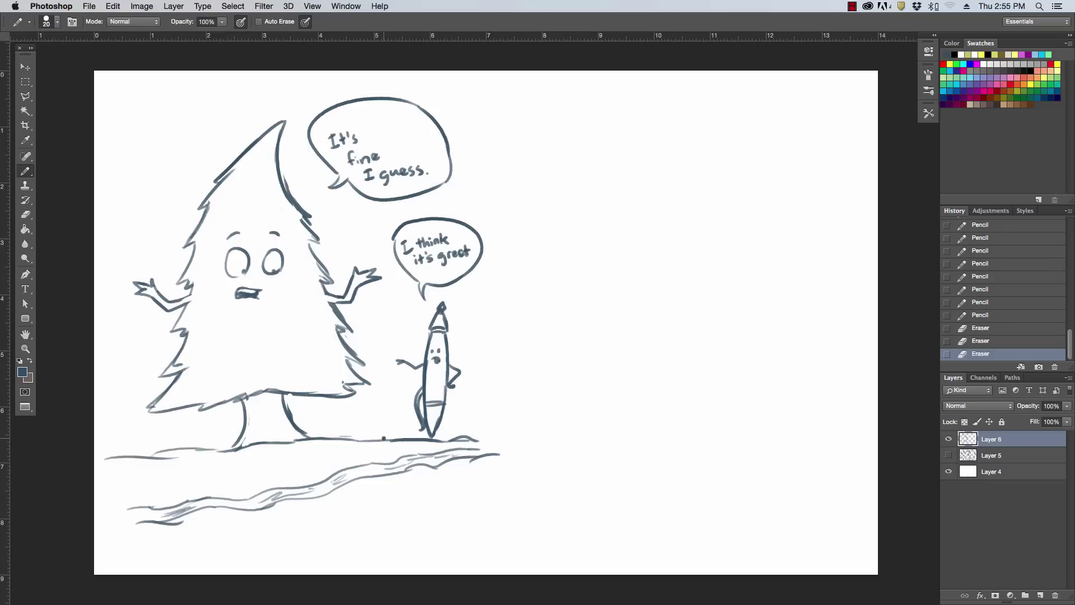
drag(240, 278, 244, 272)
key(Tab)
Extend the ground line to the right with faint lower-left strokes, undoing a stray stroke.
drag(473, 436, 547, 447)
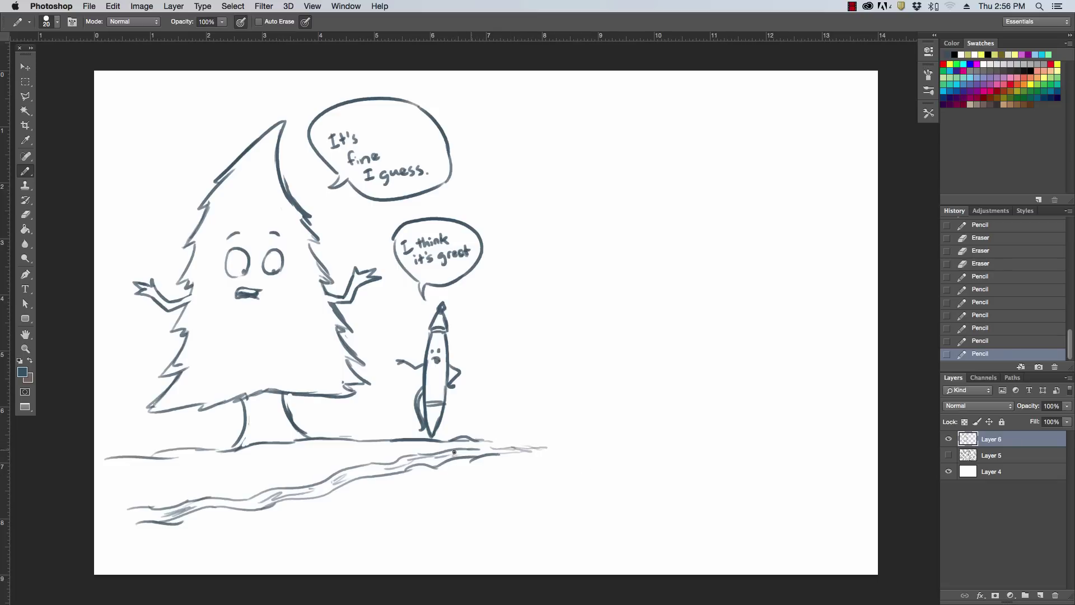
drag(263, 486, 132, 493)
drag(141, 495, 137, 493)
drag(483, 430, 610, 455)
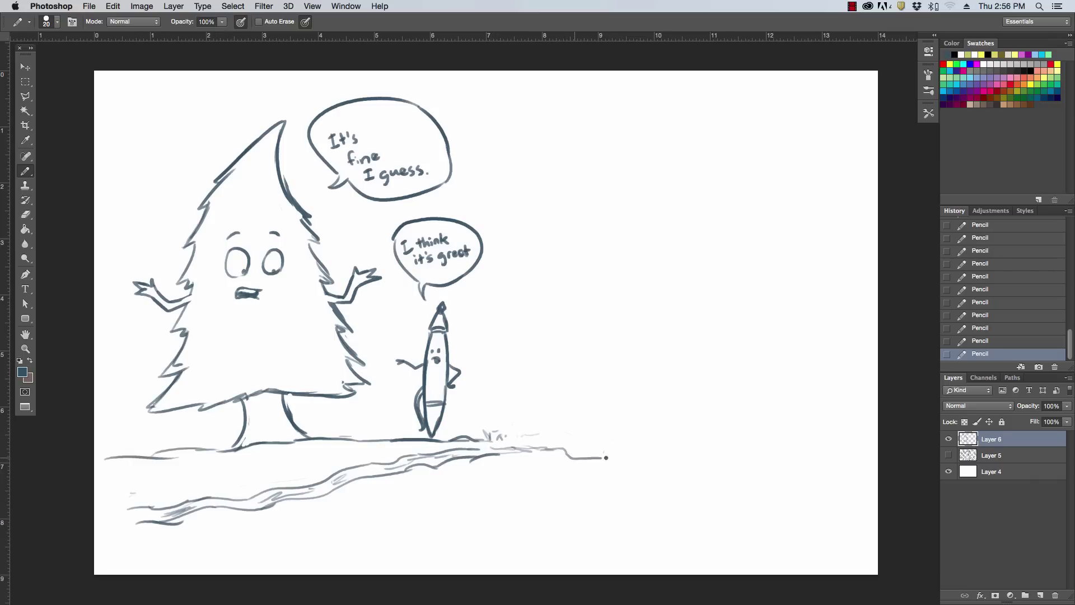
key(ctrl+z)
Draw a tall vertical post at the ground line's right end with diagonal lines off its base.
mouse_move(599, 463)
mouse_down()
mouse_move(557, 448)
mouse_move(560, 392)
mouse_up()
mouse_move(559, 403)
mouse_down()
mouse_move(561, 362)
mouse_move(561, 376)
mouse_up()
drag(557, 467, 632, 495)
mouse_move(632, 495)
mouse_down()
mouse_move(571, 472)
mouse_move(555, 491)
mouse_up()
Sketch long ground lines and grass strokes around the first post's base.
drag(556, 496, 722, 516)
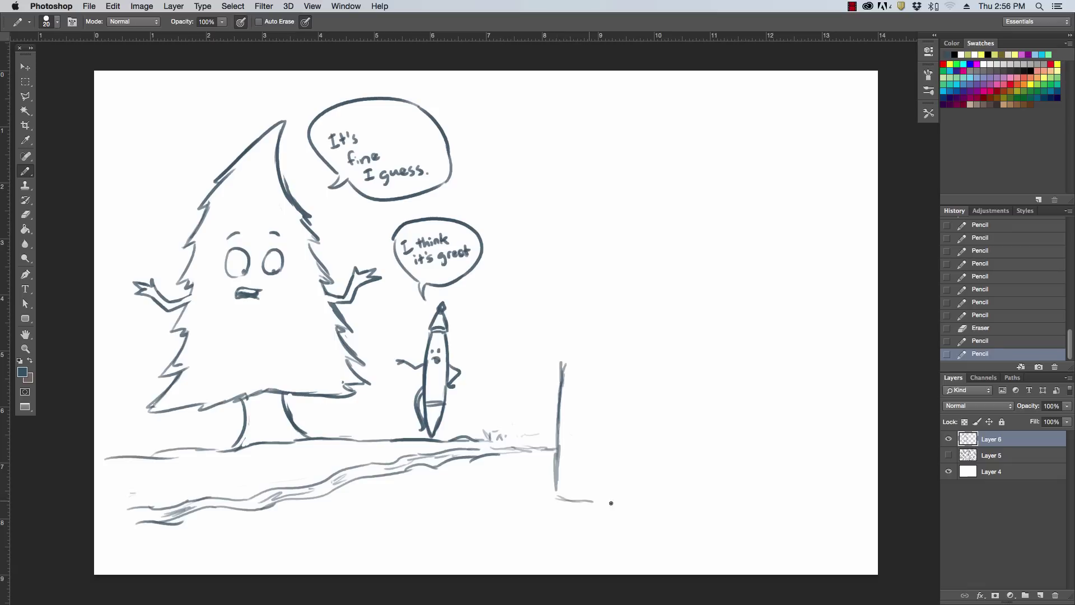
mouse_move(545, 490)
mouse_down()
mouse_move(559, 498)
mouse_move(547, 495)
mouse_up()
drag(557, 489, 608, 497)
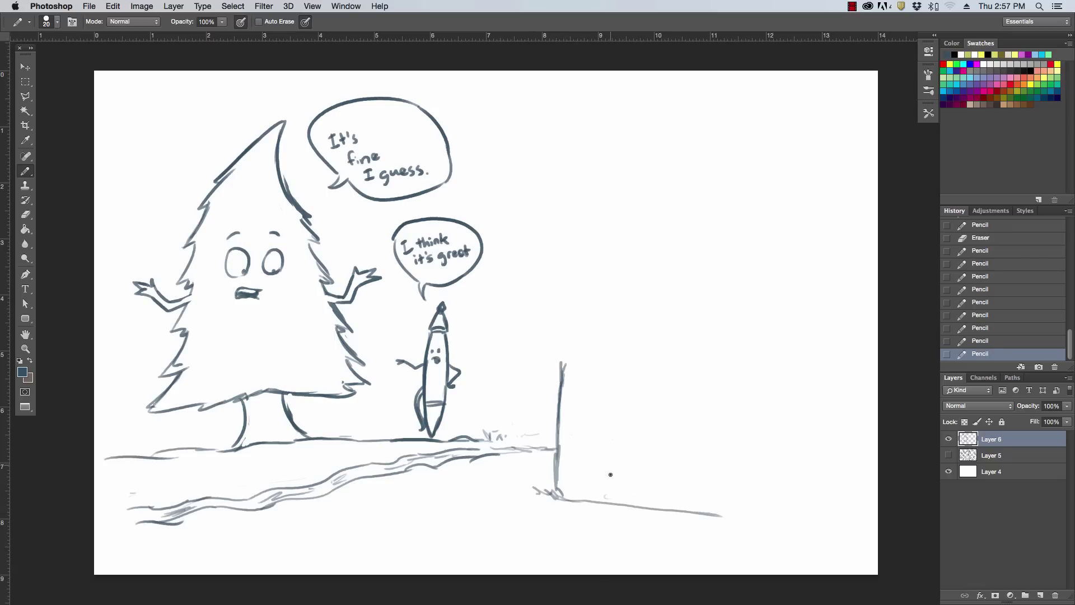
mouse_move(611, 446)
mouse_down()
mouse_move(603, 498)
mouse_move(721, 516)
mouse_up()
click(673, 491)
drag(629, 503, 416, 566)
mouse_move(491, 546)
mouse_down()
mouse_move(434, 566)
mouse_move(637, 504)
mouse_up()
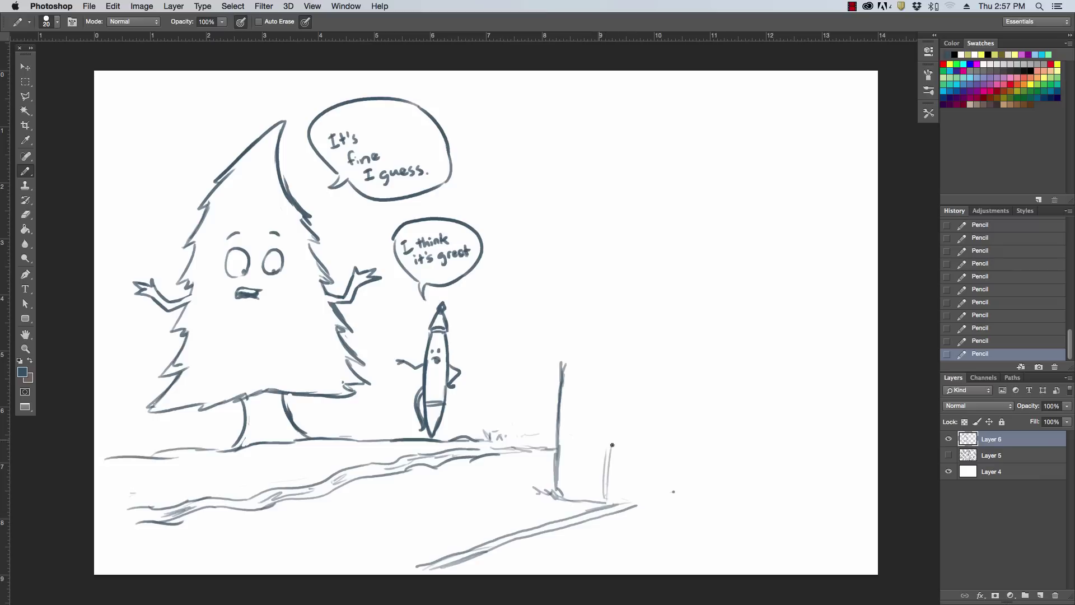
Add a tall second post right of the first, with short strokes between their bases.
mouse_move(606, 454)
mouse_down()
mouse_move(615, 378)
mouse_move(604, 470)
mouse_move(603, 432)
mouse_up()
key(e)
drag(605, 501, 613, 362)
drag(570, 494, 595, 497)
drag(560, 485, 589, 495)
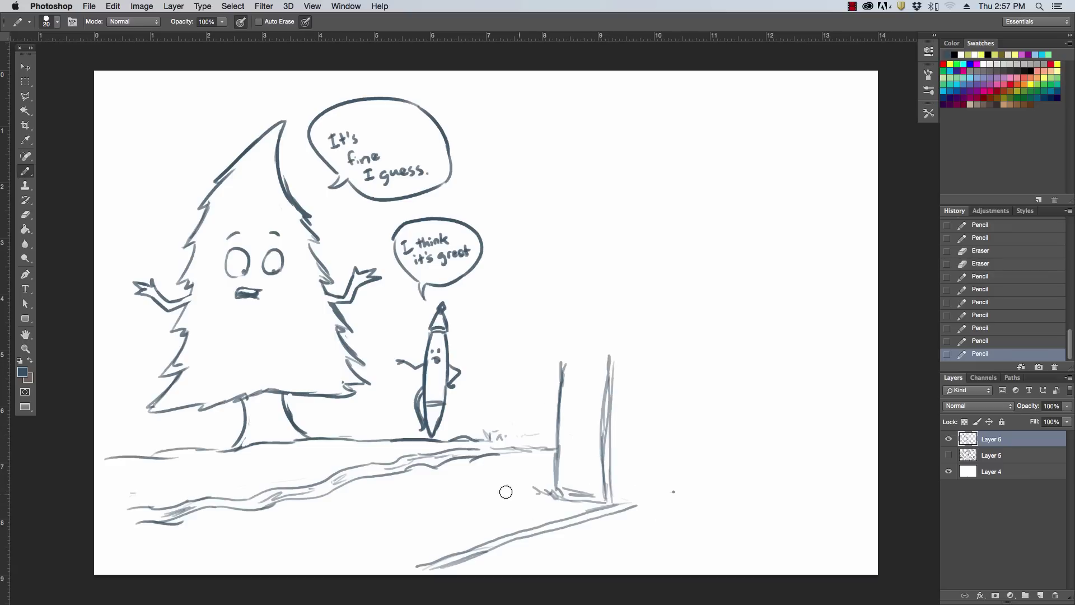
mouse_move(535, 491)
mouse_down()
mouse_move(551, 496)
mouse_move(345, 553)
mouse_up()
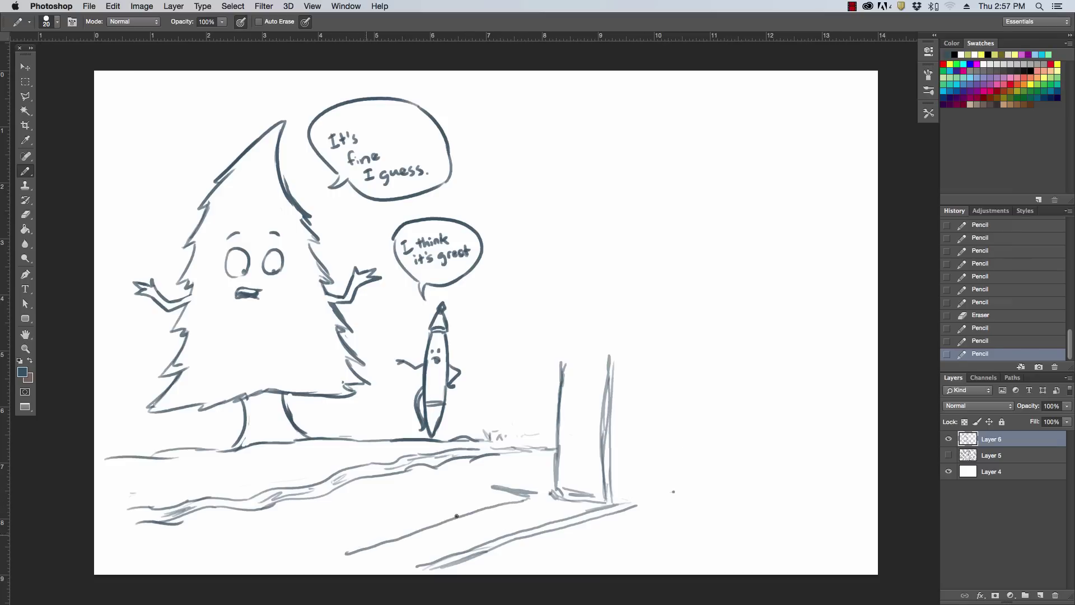
Outline a long plank across the lower foreground with top and bottom edges and legs.
mouse_move(531, 495)
mouse_down()
mouse_move(531, 507)
mouse_move(344, 567)
mouse_move(306, 549)
mouse_move(243, 544)
mouse_up()
drag(243, 544, 348, 562)
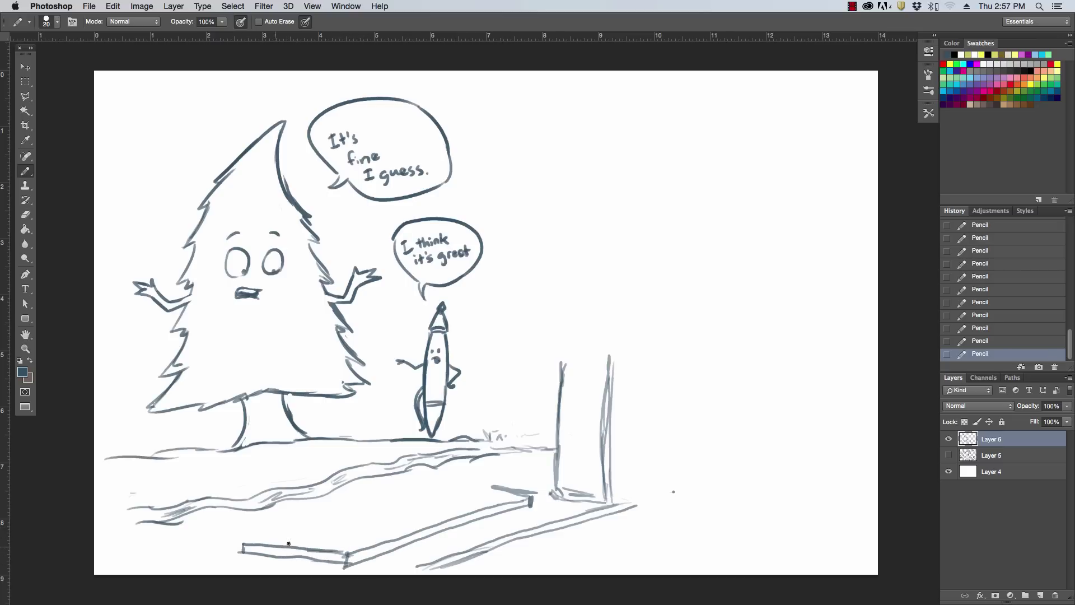
drag(249, 542, 471, 487)
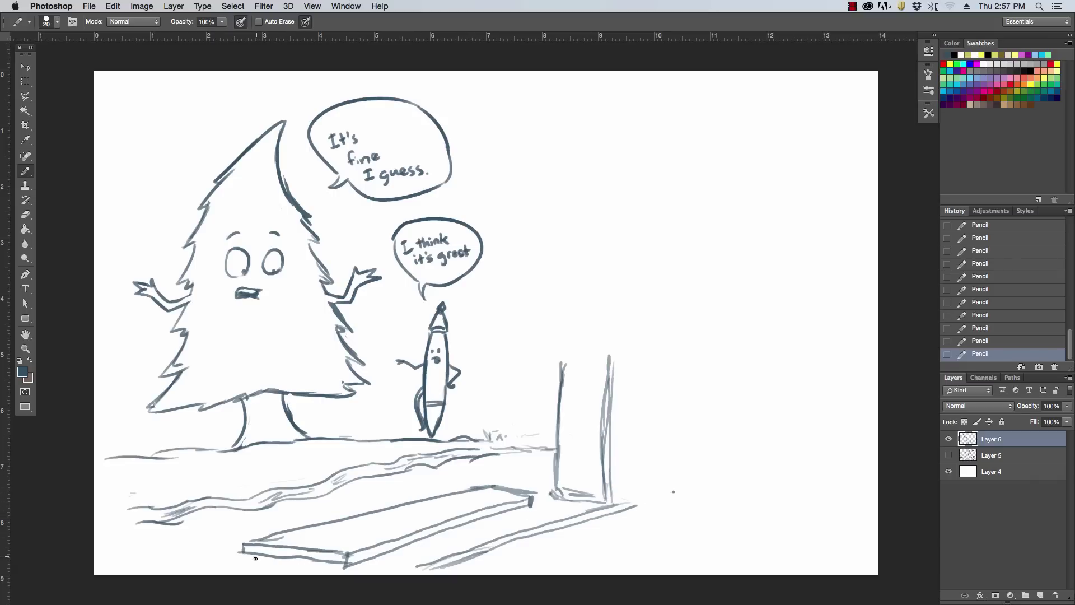
mouse_move(318, 558)
mouse_down()
mouse_move(317, 572)
mouse_move(233, 572)
mouse_up()
drag(318, 562, 364, 567)
drag(528, 522, 531, 505)
drag(403, 562, 526, 525)
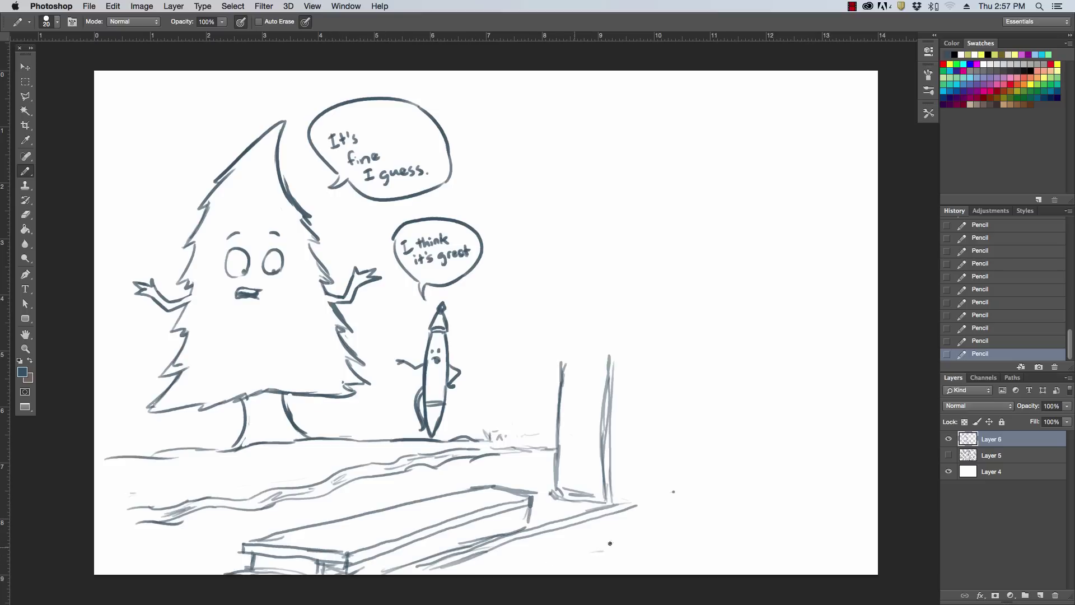
Draw the long track rails and the doorway's bottom line, and hatch the lower plank.
drag(685, 508, 525, 571)
mouse_move(599, 536)
mouse_down()
mouse_move(507, 574)
mouse_move(686, 511)
mouse_move(701, 417)
mouse_move(678, 358)
mouse_move(622, 354)
mouse_move(613, 373)
mouse_up()
mouse_move(612, 497)
mouse_down()
mouse_move(695, 487)
mouse_move(666, 507)
mouse_up()
drag(458, 562, 523, 570)
drag(462, 558, 511, 568)
mouse_move(505, 546)
mouse_down()
mouse_move(560, 548)
mouse_move(552, 555)
mouse_move(601, 535)
mouse_move(588, 543)
mouse_move(565, 524)
mouse_move(631, 524)
mouse_move(596, 507)
mouse_move(621, 526)
mouse_move(597, 554)
mouse_move(621, 545)
mouse_move(562, 567)
mouse_move(589, 554)
mouse_move(572, 561)
mouse_up()
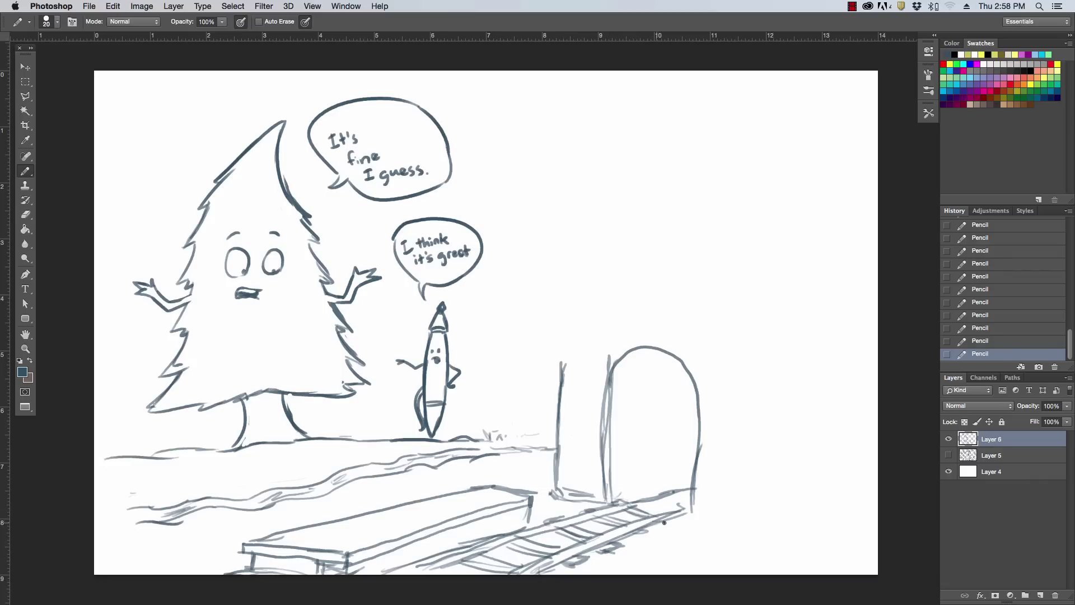
Add ties along the track and hatching lines across the plank's top.
mouse_move(671, 512)
mouse_down()
mouse_move(644, 501)
mouse_move(651, 493)
mouse_up()
mouse_move(526, 529)
mouse_down()
mouse_move(541, 543)
mouse_move(552, 521)
mouse_up()
mouse_move(567, 538)
mouse_down()
mouse_move(608, 517)
mouse_move(544, 501)
mouse_up()
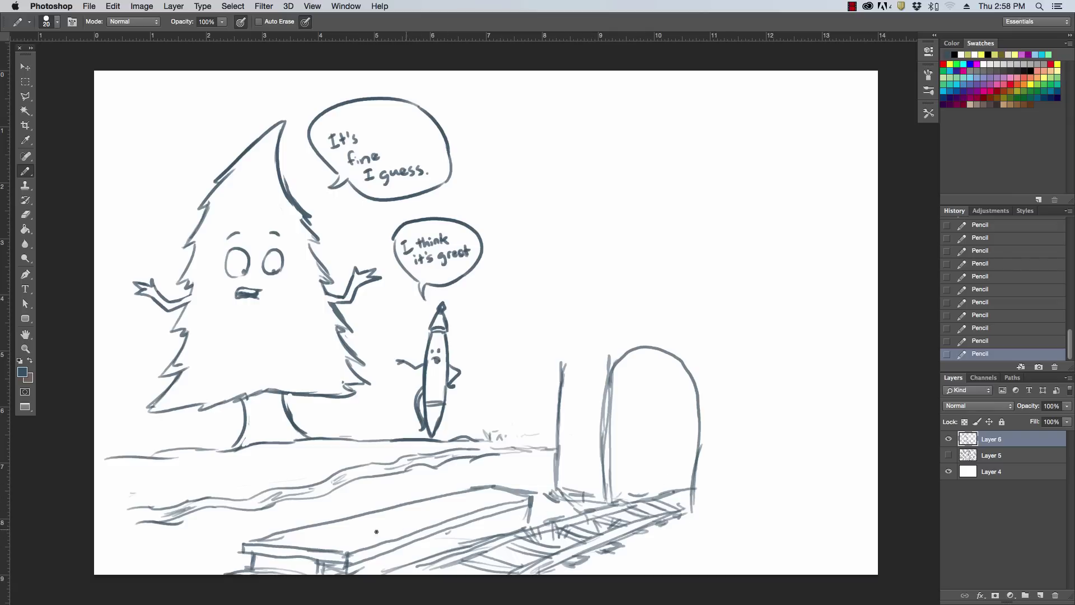
mouse_move(353, 546)
mouse_down()
mouse_move(498, 504)
mouse_move(375, 533)
mouse_move(455, 499)
mouse_up()
mouse_move(316, 534)
mouse_down()
mouse_move(418, 505)
mouse_move(387, 517)
mouse_up()
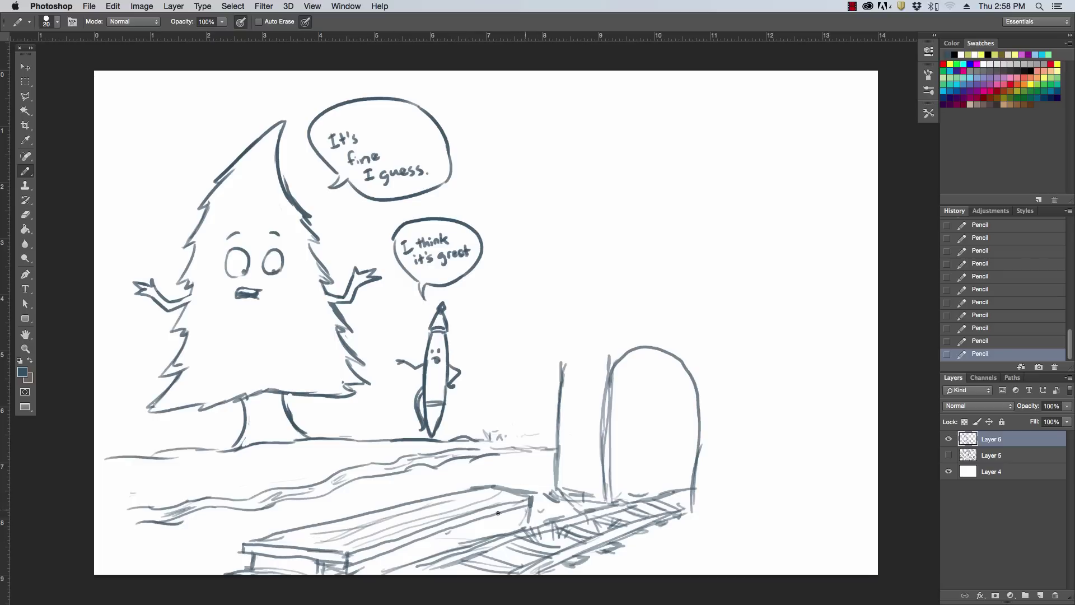
mouse_move(529, 507)
mouse_down()
mouse_move(356, 571)
mouse_move(525, 509)
mouse_move(561, 518)
mouse_move(544, 514)
mouse_up()
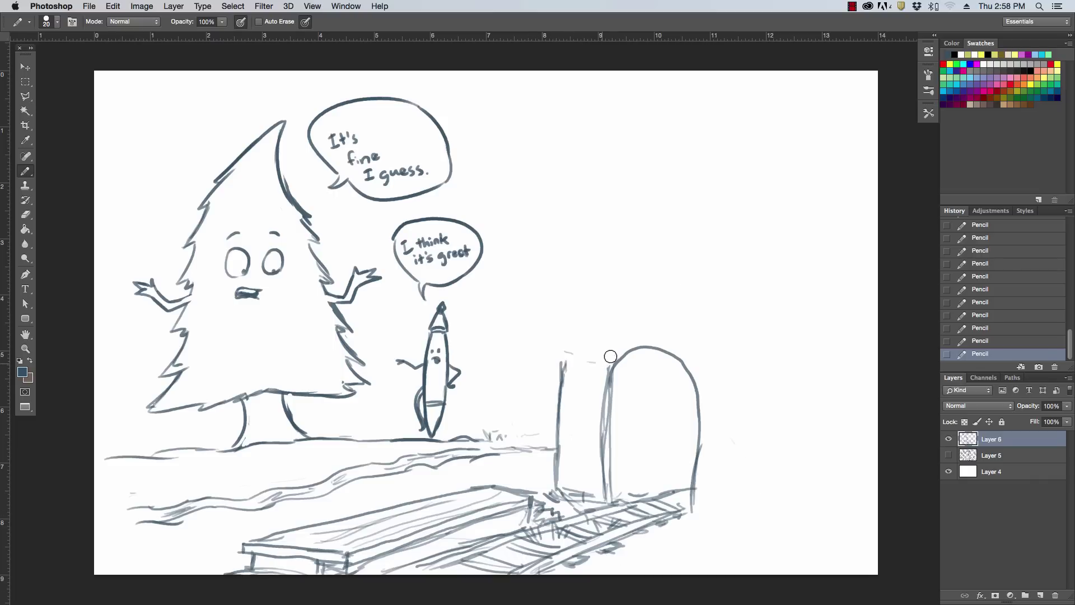
Draw the station wall's base, tall sides and a rounded arch top over the doorway.
drag(608, 363, 565, 353)
mouse_move(687, 512)
mouse_down()
mouse_move(758, 520)
mouse_move(756, 456)
mouse_up()
mouse_move(757, 517)
mouse_down()
mouse_move(764, 309)
mouse_move(757, 472)
mouse_up()
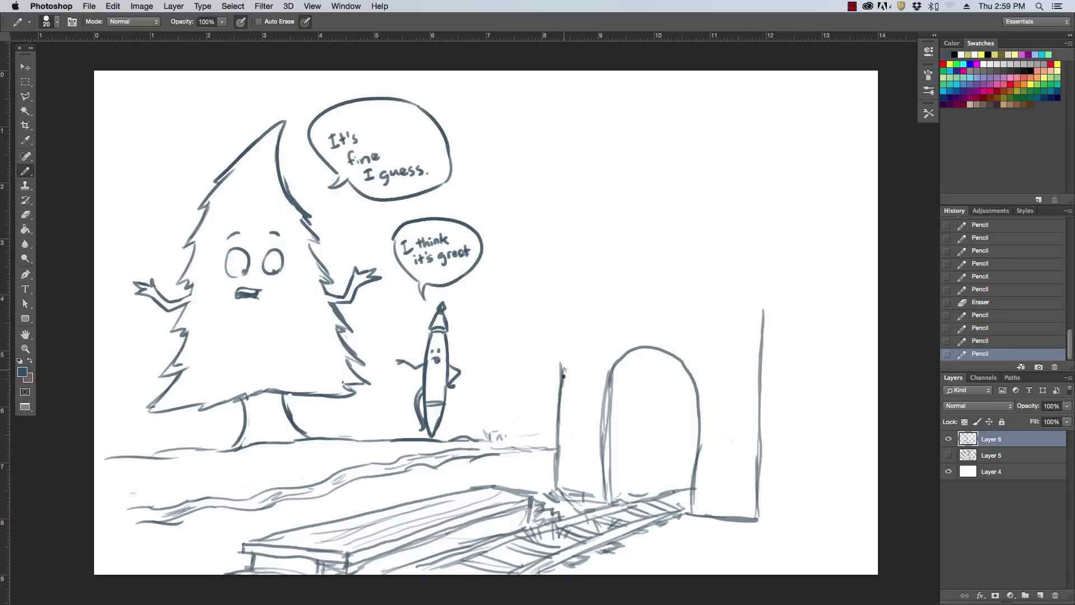
mouse_move(563, 376)
mouse_down()
mouse_move(560, 316)
mouse_move(650, 305)
mouse_up()
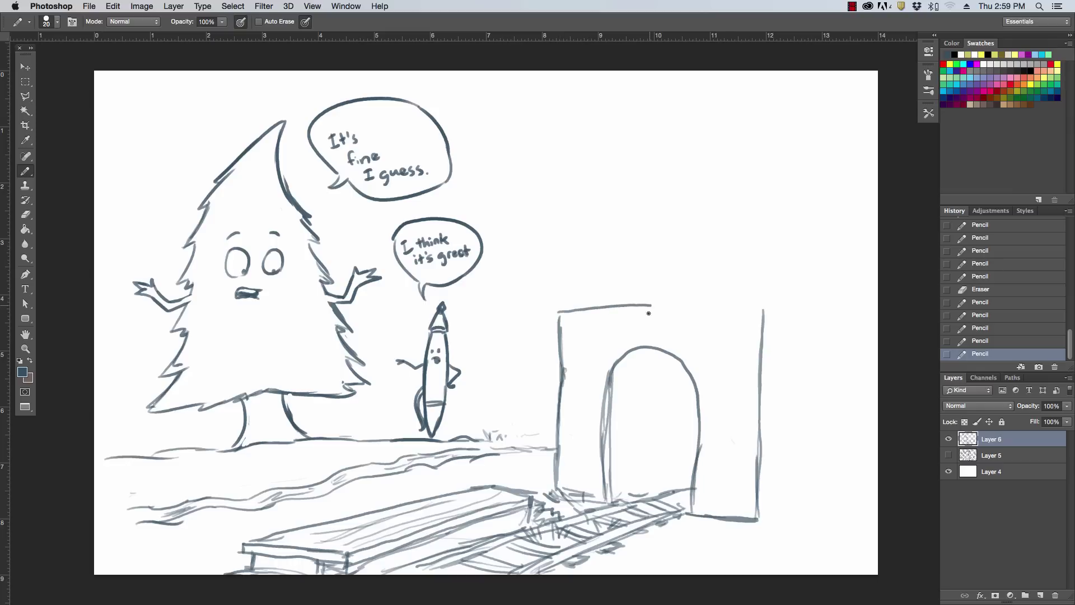
drag(562, 309, 652, 305)
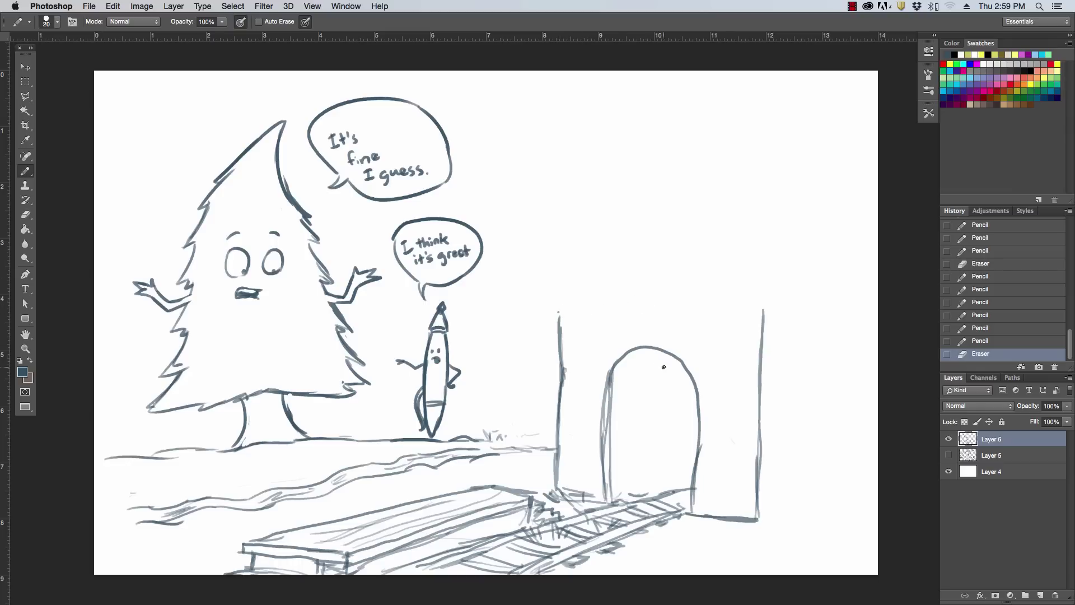
mouse_move(562, 323)
mouse_down()
mouse_move(569, 297)
mouse_move(635, 259)
mouse_move(706, 261)
mouse_move(753, 295)
mouse_move(761, 339)
mouse_up()
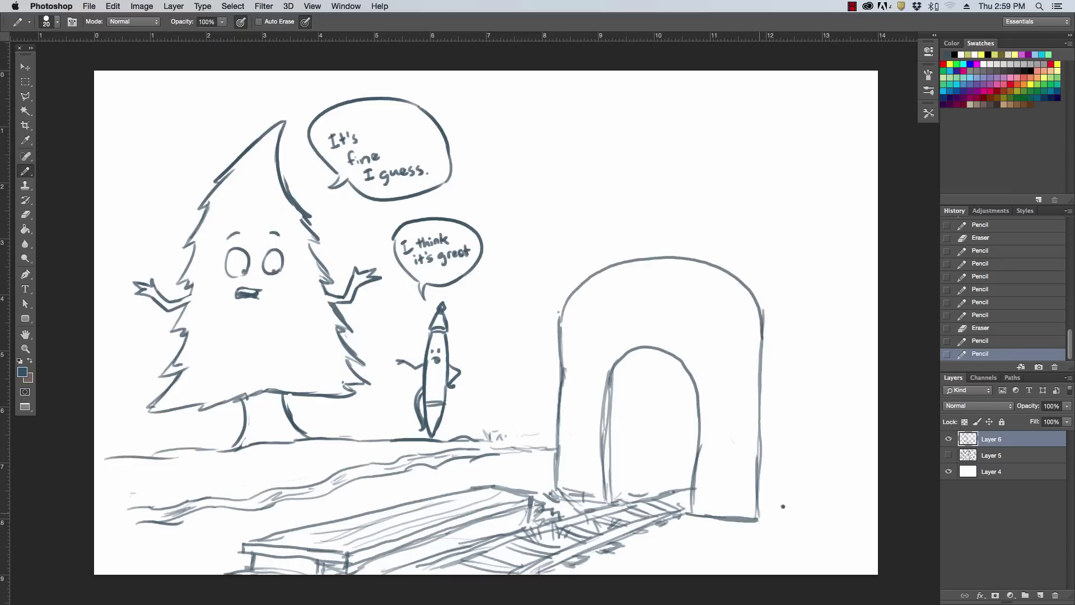
Sketch a low fence with rails, short posts and a corner post right of the wall.
drag(759, 518, 806, 503)
mouse_move(771, 512)
mouse_down()
mouse_move(765, 521)
mouse_move(831, 504)
mouse_up()
mouse_move(756, 518)
mouse_down()
mouse_move(851, 521)
mouse_move(761, 518)
mouse_move(775, 511)
mouse_move(767, 476)
mouse_move(768, 503)
mouse_move(825, 483)
mouse_move(781, 479)
mouse_up()
mouse_move(788, 500)
mouse_down()
mouse_move(788, 481)
mouse_move(808, 483)
mouse_up()
mouse_move(817, 502)
mouse_down()
mouse_move(817, 483)
mouse_move(785, 486)
mouse_move(766, 465)
mouse_up()
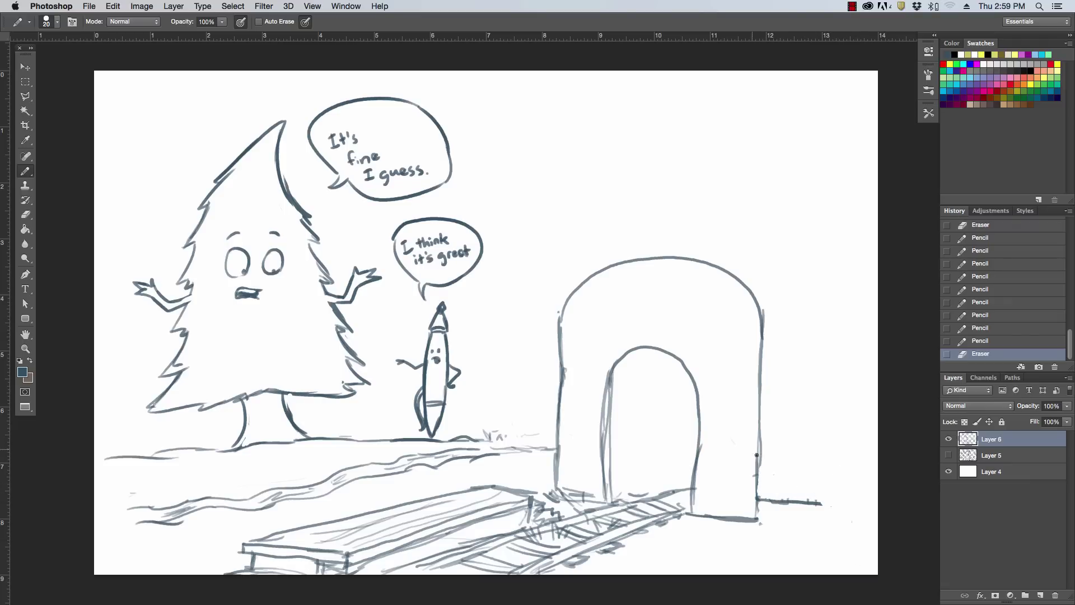
mouse_move(761, 468)
mouse_down()
mouse_move(833, 470)
mouse_move(769, 463)
mouse_move(768, 502)
mouse_move(793, 501)
mouse_move(792, 473)
mouse_move(844, 507)
mouse_move(844, 472)
mouse_up()
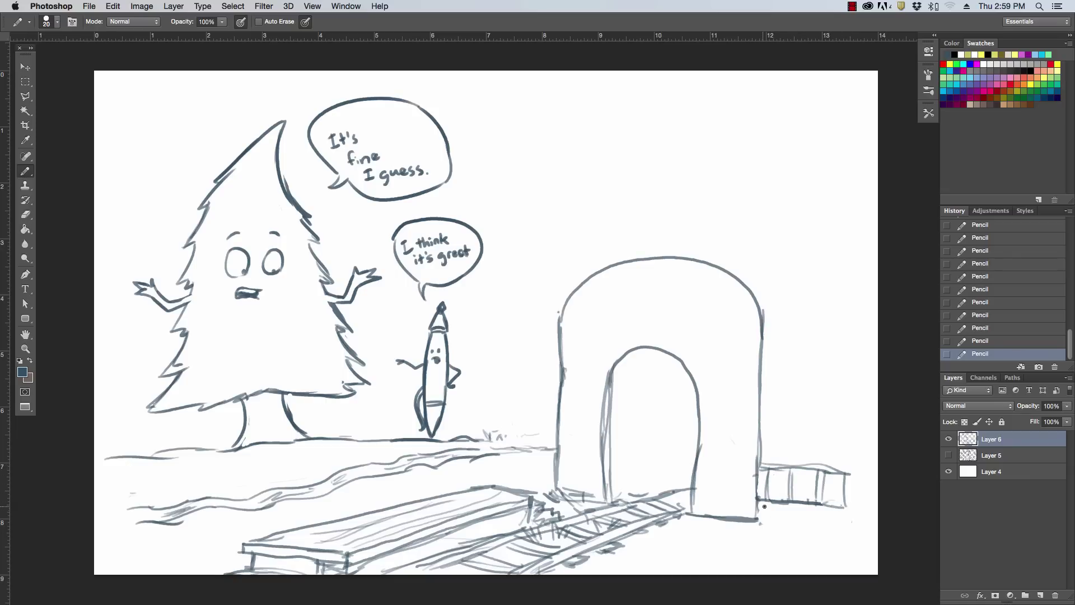
drag(759, 522, 840, 535)
mouse_move(767, 522)
mouse_down()
mouse_move(724, 519)
mouse_move(751, 510)
mouse_up()
mouse_move(825, 529)
mouse_down()
mouse_move(846, 535)
mouse_move(844, 508)
mouse_move(878, 493)
mouse_move(872, 507)
mouse_up()
drag(844, 473, 878, 467)
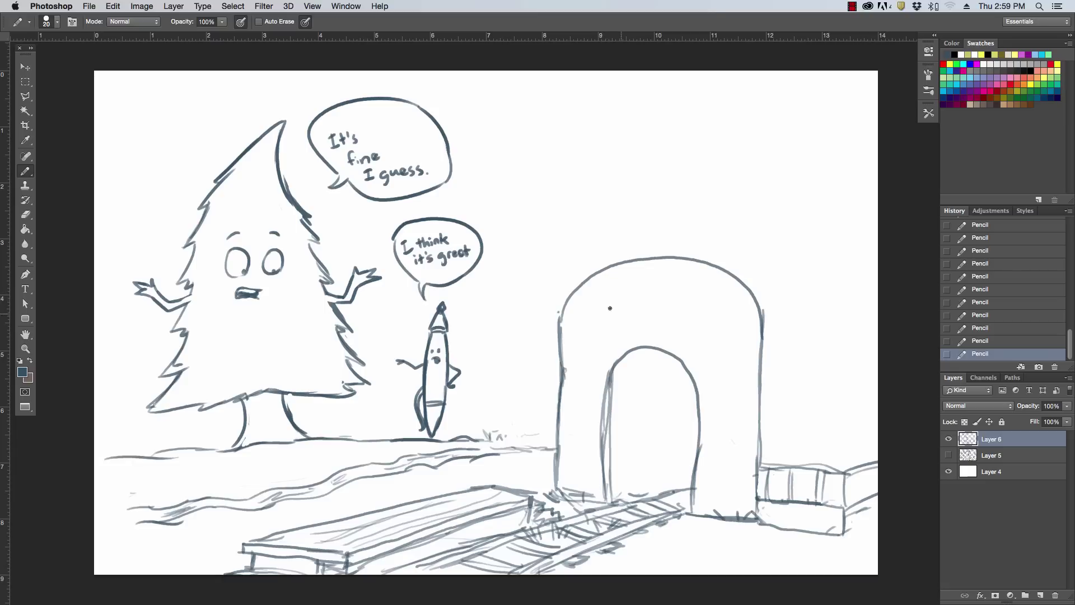
Letter ALMOND across the top of the arch.
mouse_move(597, 299)
mouse_down()
mouse_move(624, 297)
mouse_move(632, 283)
mouse_move(638, 292)
mouse_up()
mouse_move(644, 283)
mouse_down()
mouse_move(659, 280)
mouse_move(661, 295)
mouse_up()
mouse_move(661, 280)
mouse_down()
mouse_move(662, 295)
mouse_move(688, 296)
mouse_move(725, 281)
mouse_move(726, 297)
mouse_up()
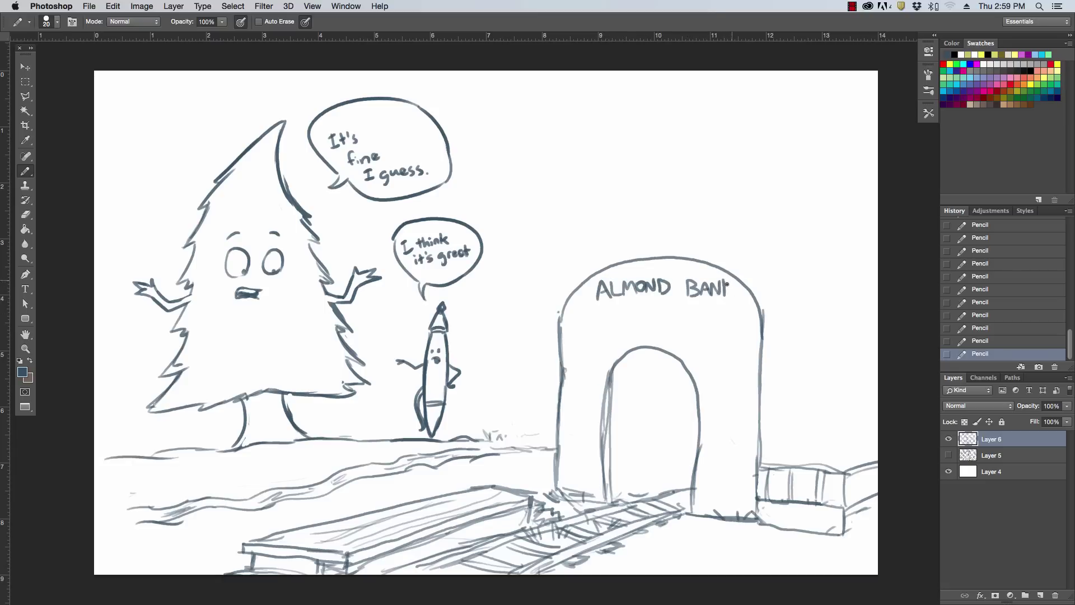
Letter BANK RAILWAY STATION on the arch, then add a roofline and round window to the right.
mouse_move(587, 305)
mouse_down()
mouse_move(589, 330)
mouse_move(661, 309)
mouse_move(667, 324)
mouse_move(693, 324)
mouse_move(713, 309)
mouse_up()
mouse_move(708, 310)
mouse_down()
mouse_move(707, 324)
mouse_move(740, 318)
mouse_up()
drag(745, 325, 754, 319)
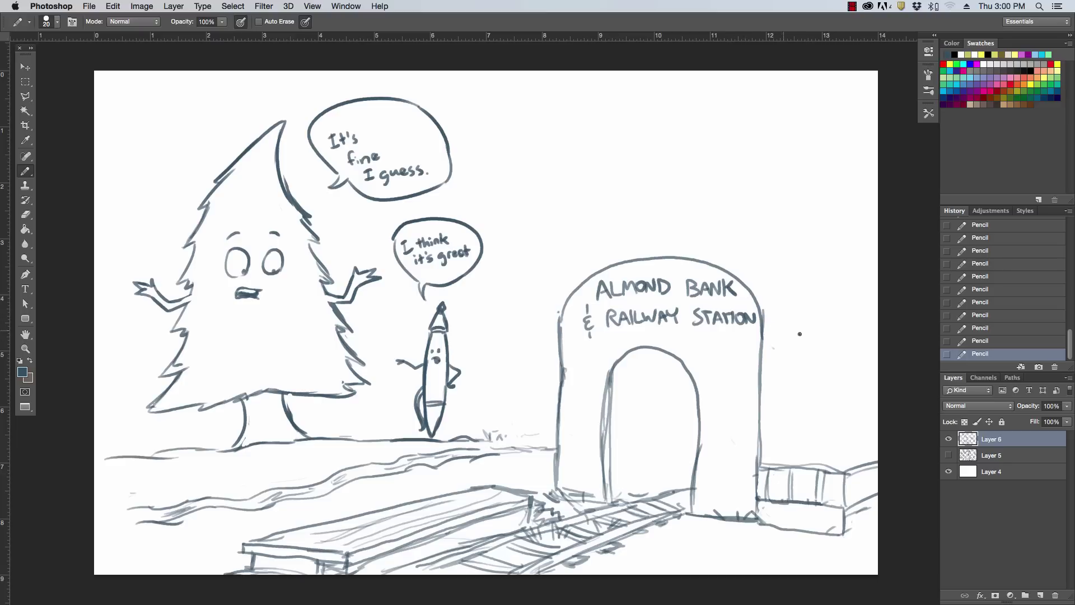
mouse_move(764, 325)
mouse_down()
mouse_move(878, 315)
mouse_move(832, 320)
mouse_move(867, 308)
mouse_up()
mouse_move(806, 434)
mouse_down()
mouse_move(811, 409)
mouse_move(822, 443)
mouse_move(798, 453)
mouse_move(802, 465)
mouse_move(819, 445)
mouse_move(832, 464)
mouse_move(806, 483)
mouse_move(803, 500)
mouse_move(812, 475)
mouse_move(812, 500)
mouse_up()
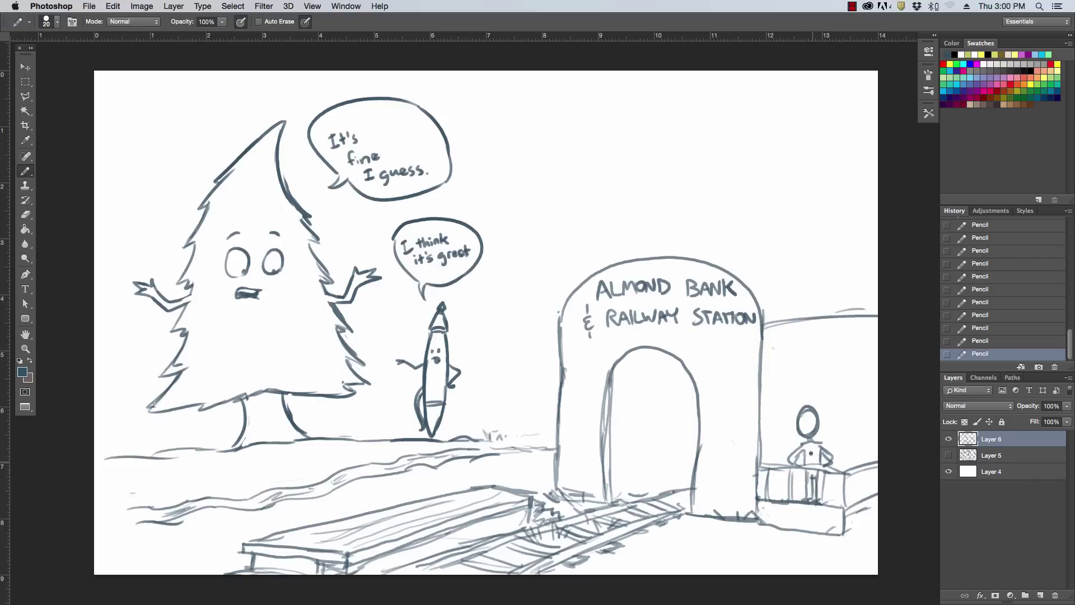
Give the stationmaster angry eyes and brows, a brimmed hat and a beard, removing stray marks.
drag(810, 419, 815, 459)
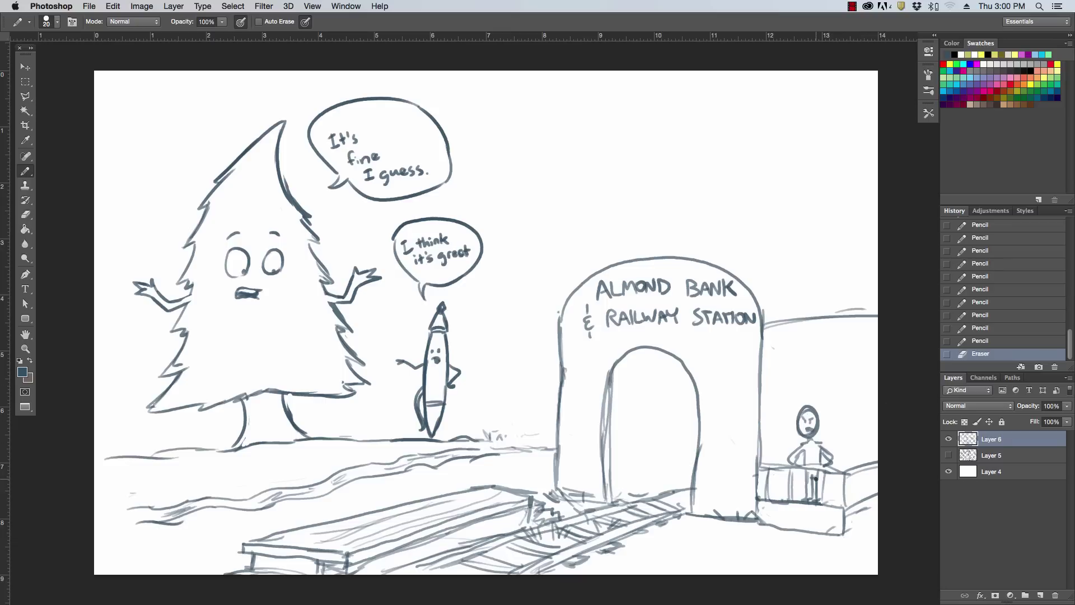
click(812, 442)
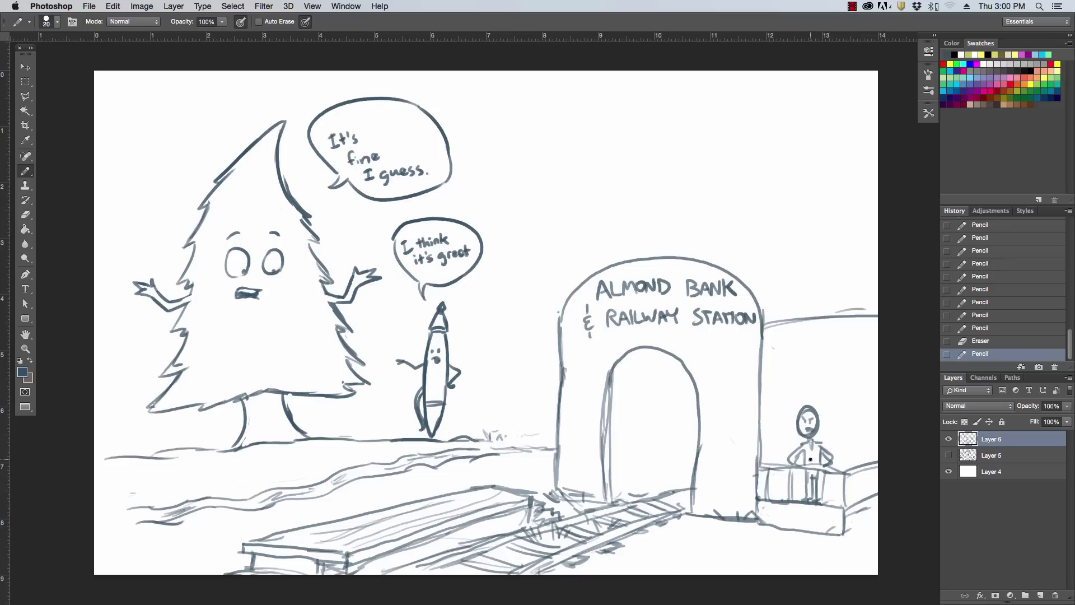
click(821, 409)
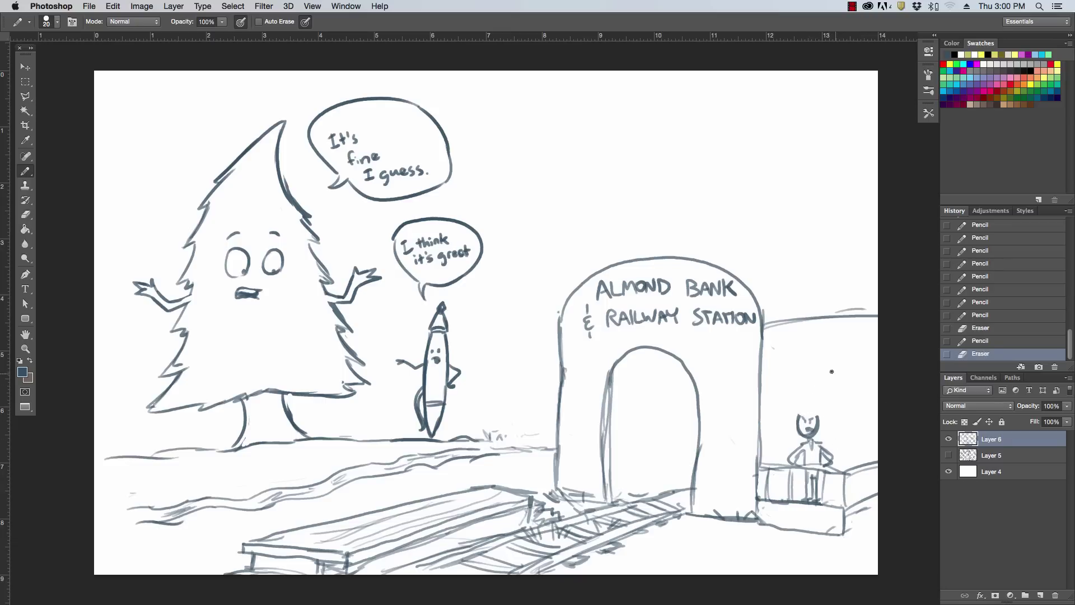
mouse_move(793, 414)
mouse_down()
mouse_move(821, 408)
mouse_move(806, 441)
mouse_move(821, 438)
mouse_move(819, 448)
mouse_up()
click(802, 412)
key(e)
Outline the arch edge and roofline, and draw a line across the lower doorway.
drag(622, 260, 629, 262)
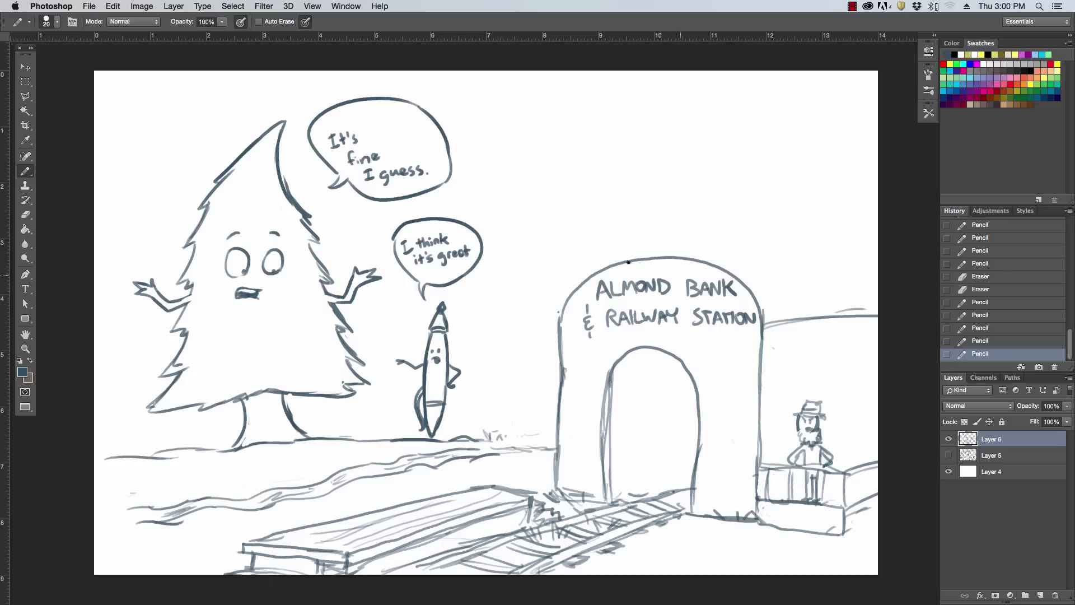
mouse_move(560, 317)
mouse_down()
mouse_move(592, 277)
mouse_move(689, 253)
mouse_move(880, 256)
mouse_up()
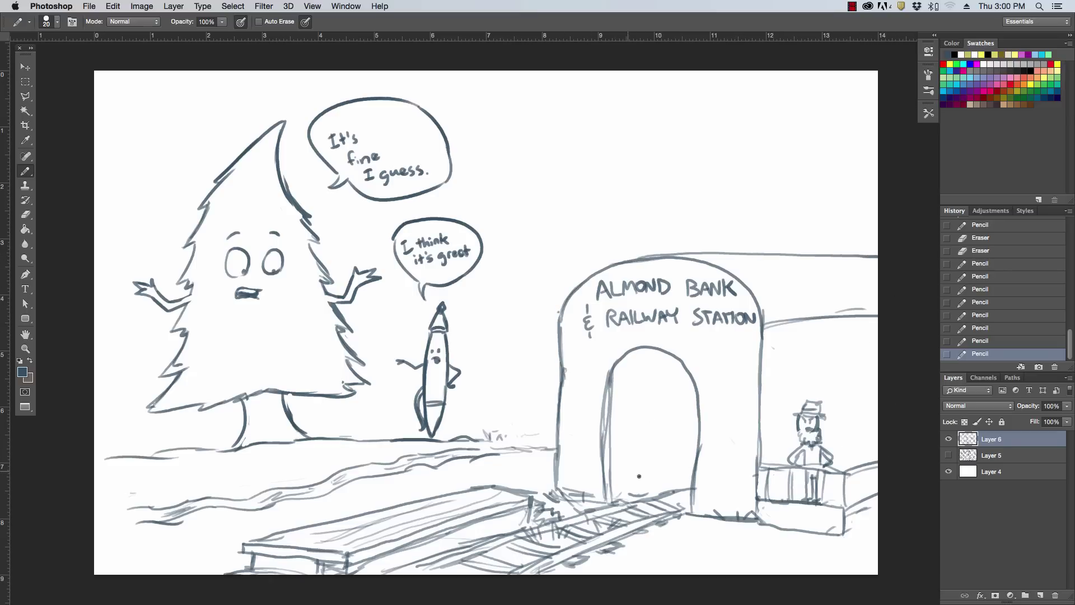
drag(616, 475, 717, 462)
drag(615, 474, 706, 464)
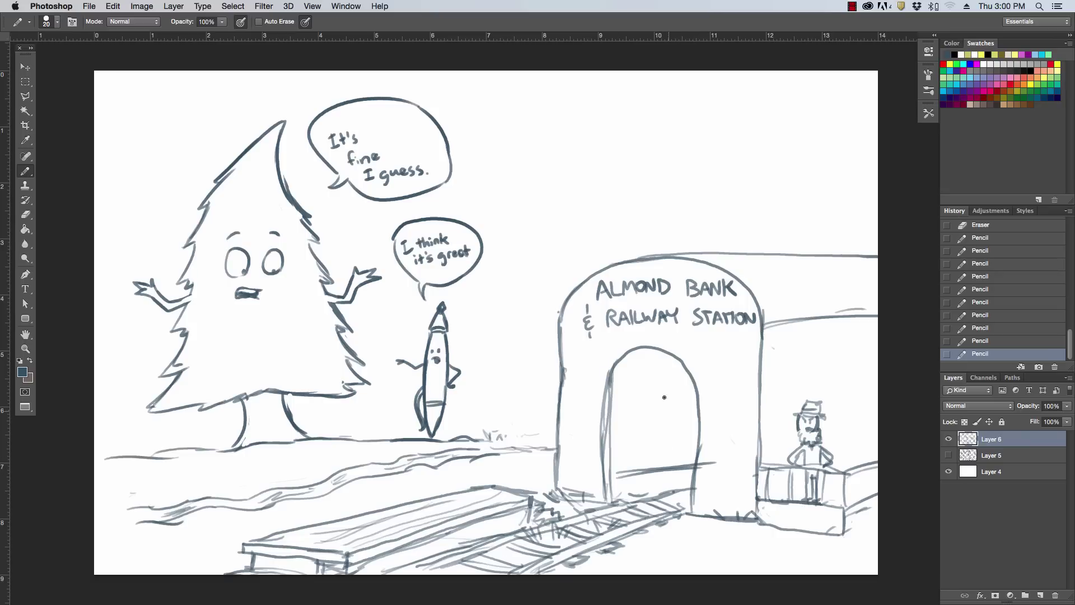
Draw vertical door planks inside the arch and shade the doorway's right half.
mouse_move(653, 356)
mouse_down()
mouse_move(653, 463)
mouse_move(662, 452)
mouse_up()
mouse_move(672, 375)
mouse_down()
mouse_move(663, 457)
mouse_move(668, 408)
mouse_up()
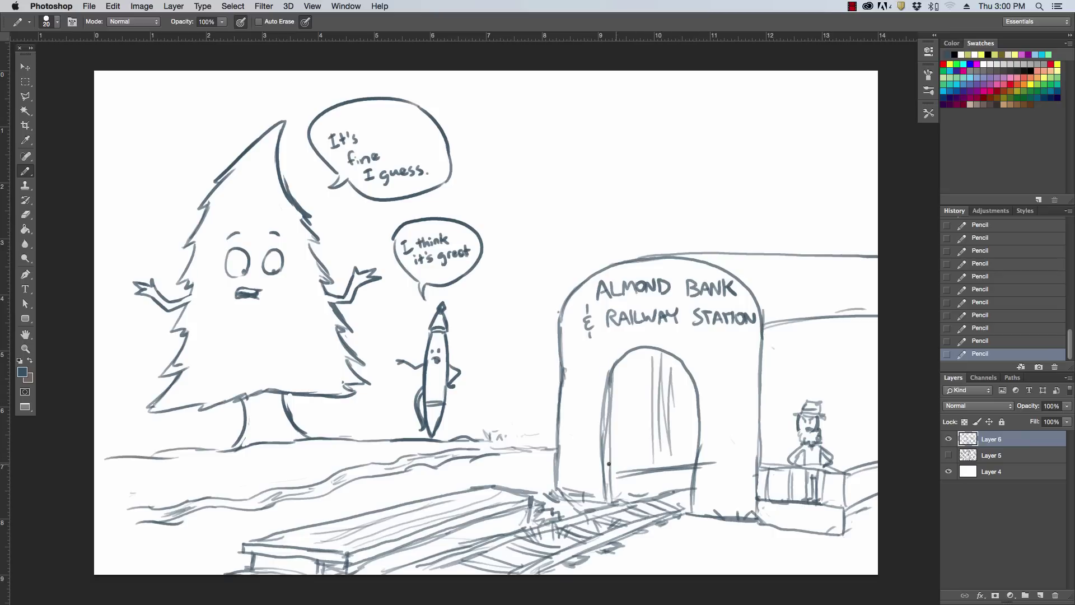
drag(610, 465, 699, 444)
drag(677, 369, 672, 448)
drag(685, 373, 680, 441)
drag(688, 391, 700, 442)
mouse_move(669, 358)
mouse_down()
mouse_move(689, 389)
mouse_move(672, 431)
mouse_move(685, 442)
mouse_up()
mouse_move(691, 405)
mouse_down()
mouse_move(679, 445)
mouse_move(694, 411)
mouse_up()
mouse_move(666, 356)
mouse_down()
mouse_move(695, 452)
mouse_move(672, 447)
mouse_up()
mouse_move(647, 370)
mouse_down()
mouse_move(678, 395)
mouse_move(674, 417)
mouse_up()
Erase part of the dark doorway hatching and redraw the door's plank lines.
mouse_move(649, 460)
mouse_down()
mouse_move(613, 462)
mouse_move(613, 454)
mouse_up()
mouse_move(613, 453)
mouse_down()
mouse_move(660, 450)
mouse_move(680, 421)
mouse_up()
drag(612, 425, 689, 415)
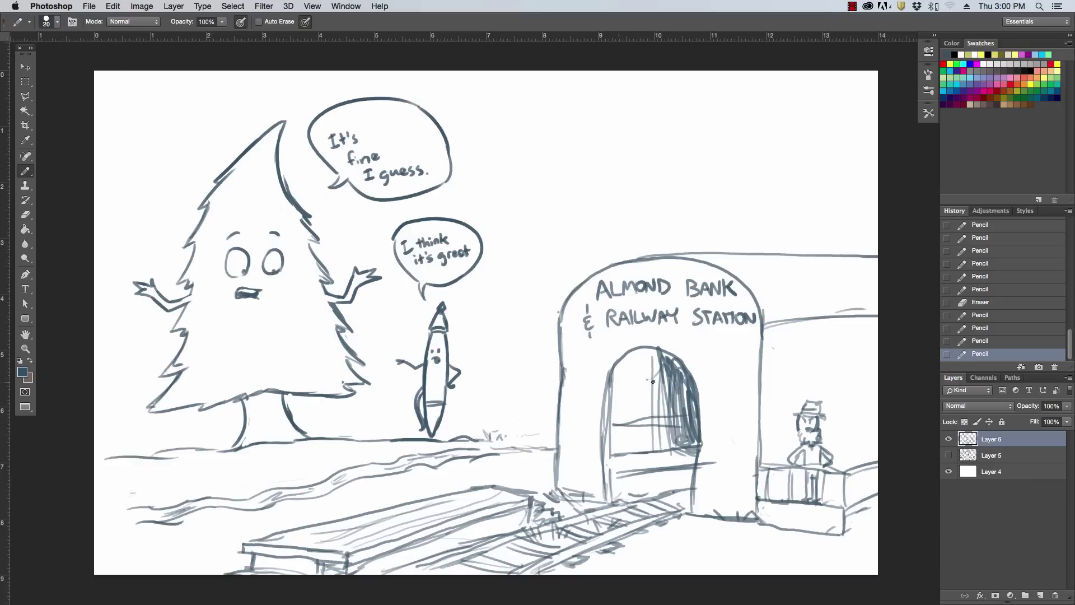
key(e)
mouse_move(610, 383)
mouse_down()
mouse_move(677, 382)
mouse_move(672, 403)
mouse_move(666, 390)
mouse_move(684, 415)
mouse_up()
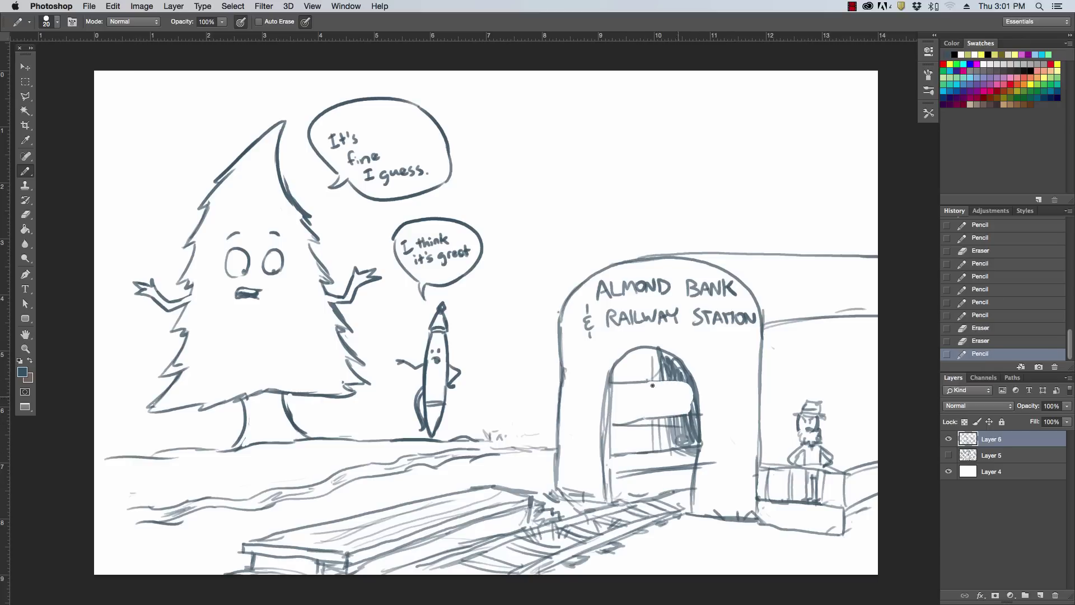
drag(627, 374, 629, 418)
mouse_move(658, 382)
mouse_down()
mouse_move(660, 421)
mouse_move(701, 400)
mouse_up()
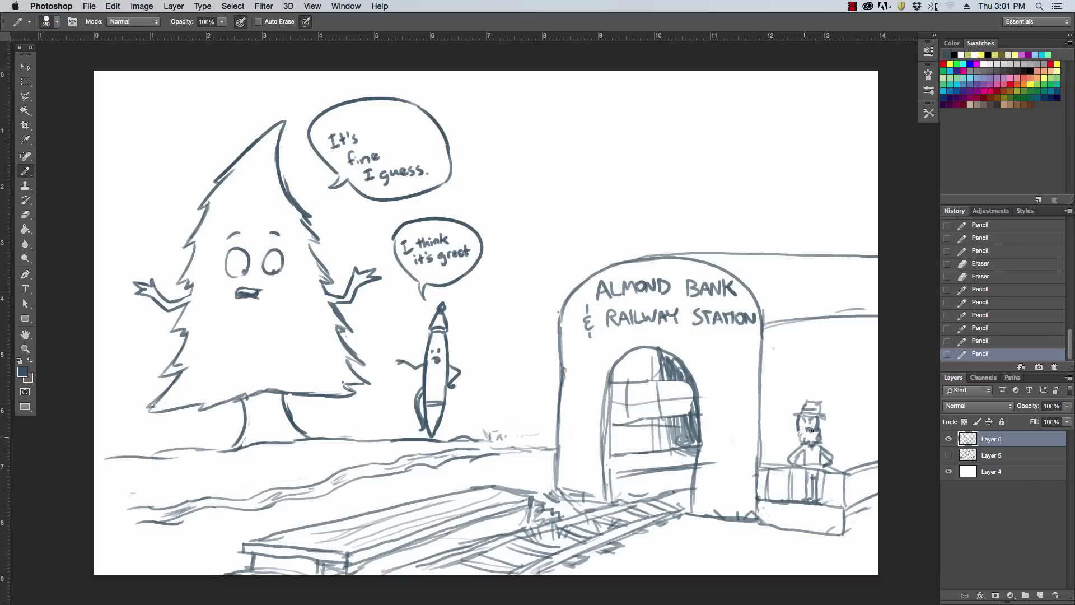
Draw an outer arch around the doorway and add details to the booth railing.
mouse_move(593, 473)
mouse_down()
mouse_move(595, 399)
mouse_move(711, 514)
mouse_up()
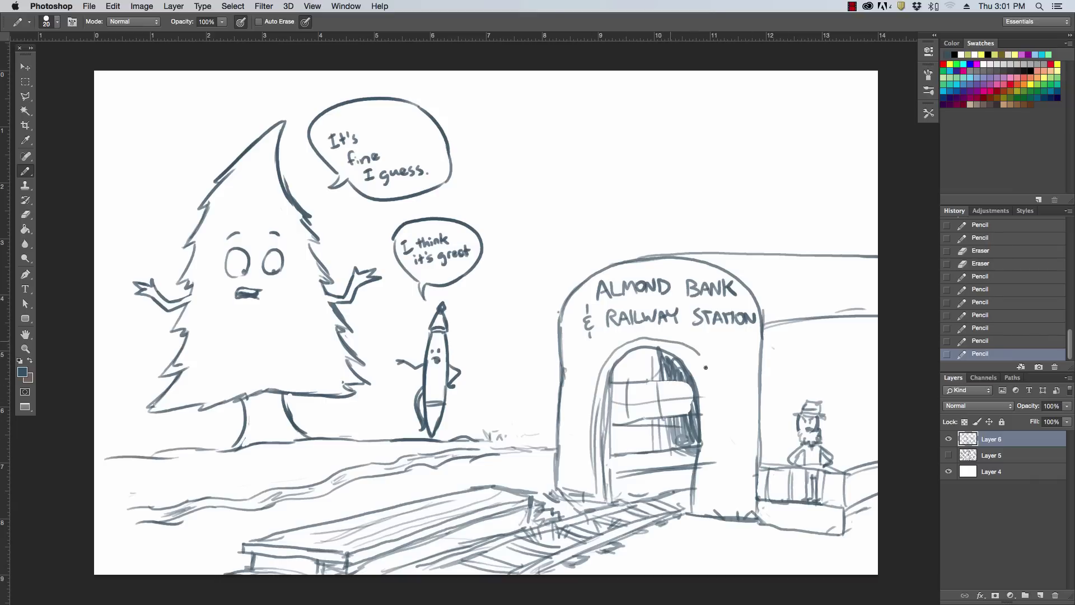
click(749, 355)
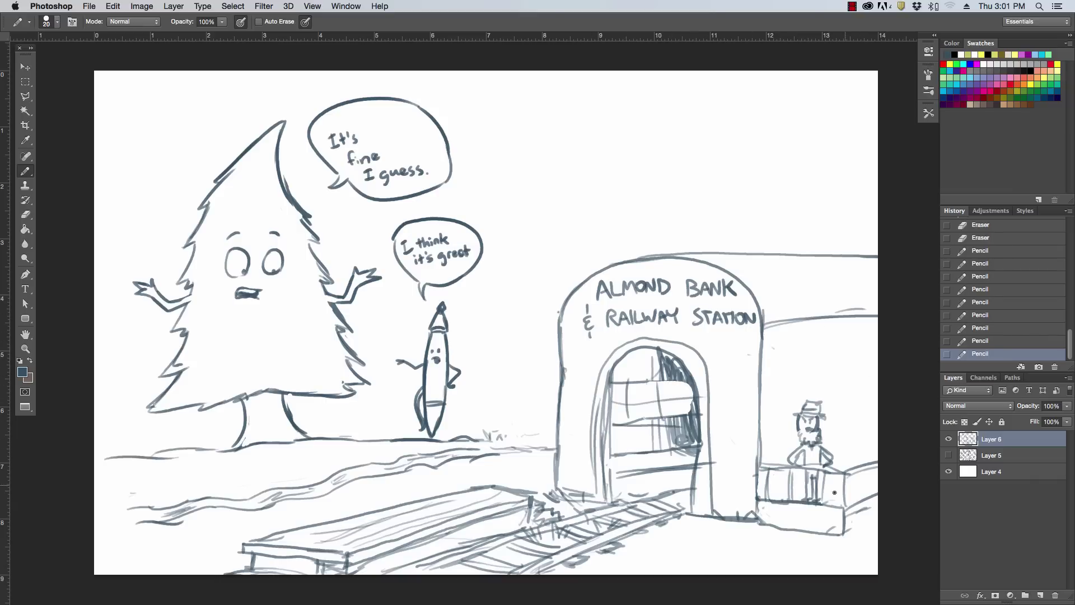
drag(772, 489, 877, 477)
drag(847, 532, 876, 523)
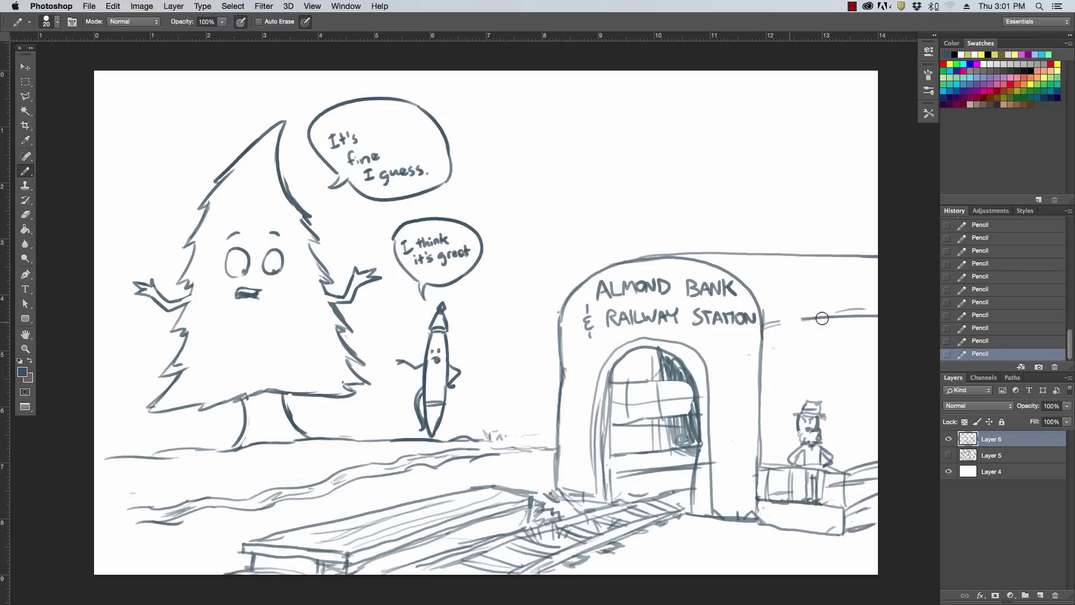
Hand-letter 'ONLY A MATTER OF TIME NOW...' beside the station arch.
drag(784, 322, 870, 311)
drag(797, 318, 853, 329)
mouse_move(790, 348)
mouse_down()
mouse_move(852, 351)
mouse_move(795, 361)
mouse_move(805, 372)
mouse_move(827, 359)
mouse_up()
mouse_move(821, 360)
mouse_down()
mouse_move(821, 372)
mouse_move(834, 372)
mouse_up()
drag(838, 372, 858, 372)
drag(849, 367, 855, 366)
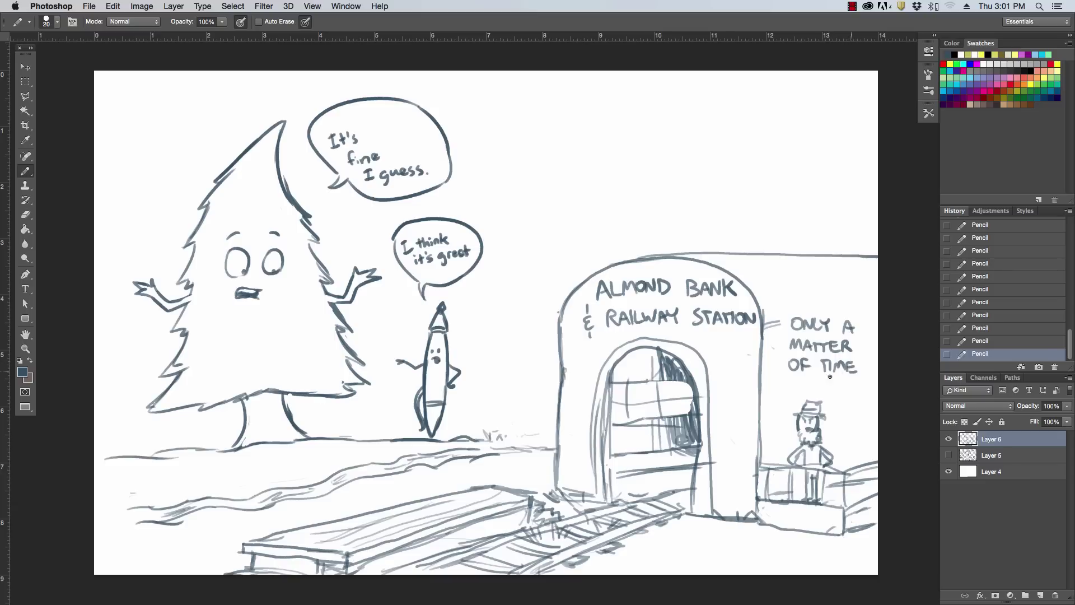
drag(798, 390, 808, 380)
mouse_move(815, 381)
mouse_down()
mouse_move(832, 380)
mouse_move(872, 323)
mouse_move(874, 388)
mouse_move(834, 417)
mouse_move(823, 401)
mouse_move(785, 396)
mouse_up()
click(835, 388)
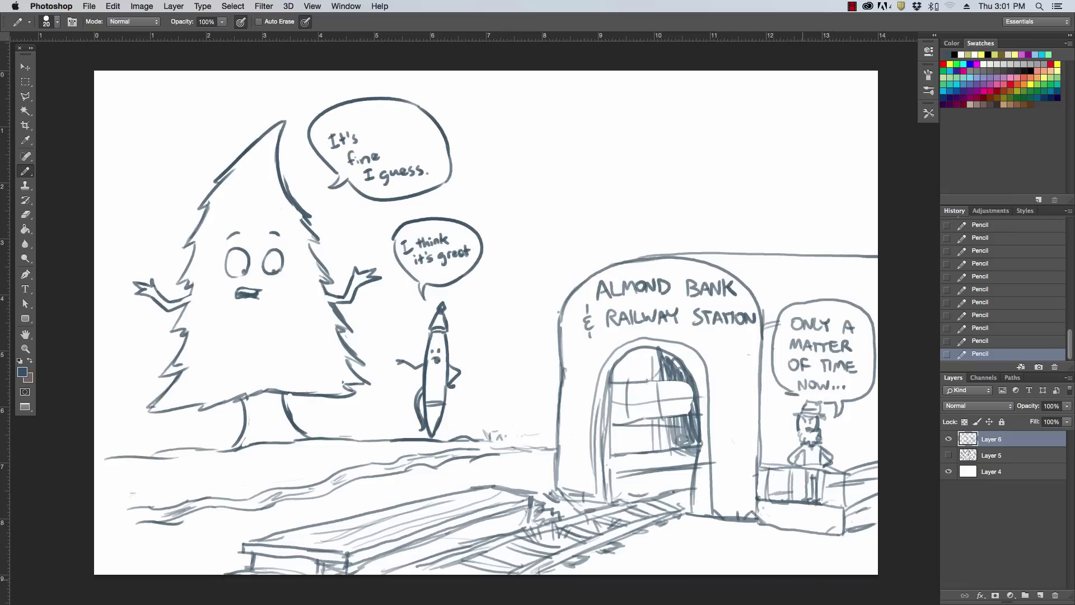
Clean up lines at the wall's bottom and begin lettering 'THEY CALLED' to its right.
mouse_move(744, 507)
mouse_down()
mouse_move(728, 518)
mouse_move(812, 530)
mouse_up()
drag(751, 508, 744, 517)
drag(738, 517, 746, 529)
mouse_move(753, 517)
mouse_down()
mouse_move(753, 528)
mouse_move(761, 522)
mouse_up()
drag(755, 528, 762, 529)
drag(765, 517, 770, 524)
mouse_move(776, 517)
mouse_down()
mouse_move(769, 531)
mouse_move(792, 535)
mouse_move(842, 530)
mouse_move(817, 533)
mouse_move(834, 522)
mouse_up()
Finish 'THEY CALLED' and letter 'ME CRAZY...' beneath it.
drag(828, 527, 836, 523)
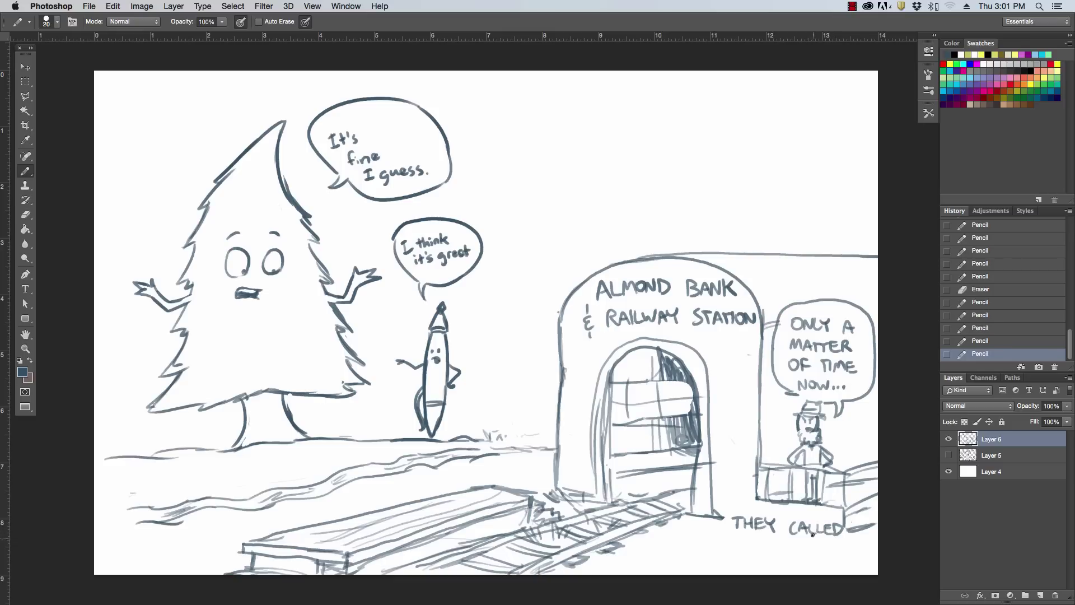
drag(734, 547, 812, 547)
click(810, 550)
click(818, 550)
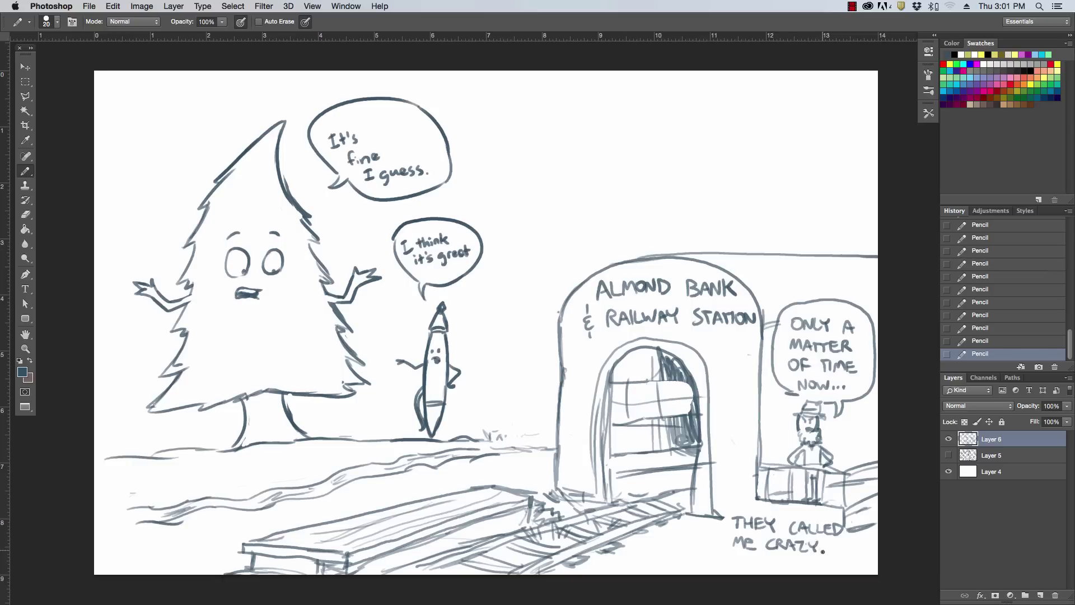
click(825, 551)
click(832, 550)
Letter 'BUT THEY'LL SEE' on the line below.
drag(730, 558, 731, 568)
mouse_move(732, 557)
mouse_down()
mouse_move(731, 569)
mouse_move(759, 557)
mouse_up()
mouse_move(752, 559)
mouse_down()
mouse_move(752, 569)
mouse_move(778, 557)
mouse_move(776, 569)
mouse_up()
drag(784, 559, 789, 567)
drag(788, 560, 793, 564)
mouse_move(797, 558)
mouse_down()
mouse_move(792, 569)
mouse_move(799, 561)
mouse_up()
mouse_move(803, 558)
mouse_down()
mouse_move(810, 568)
mouse_move(850, 562)
mouse_up()
drag(853, 559, 858, 563)
drag(852, 568, 860, 568)
Draw a speech bubble with a tail around the bottom-right caption.
drag(742, 491, 727, 569)
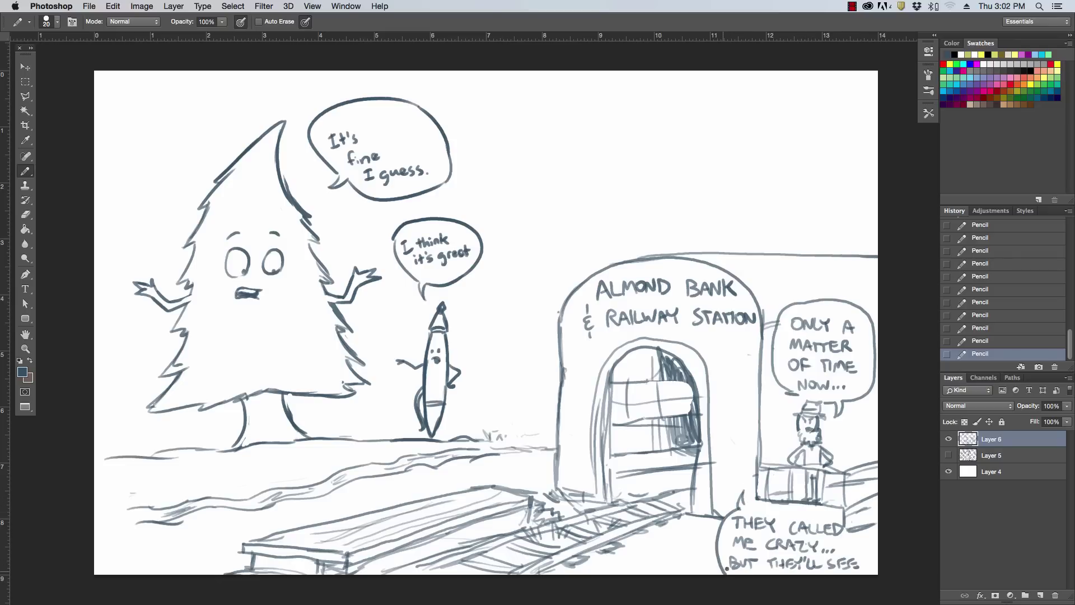
mouse_move(745, 508)
mouse_down()
mouse_move(840, 517)
mouse_move(865, 536)
mouse_move(869, 573)
mouse_up()
drag(840, 521, 848, 539)
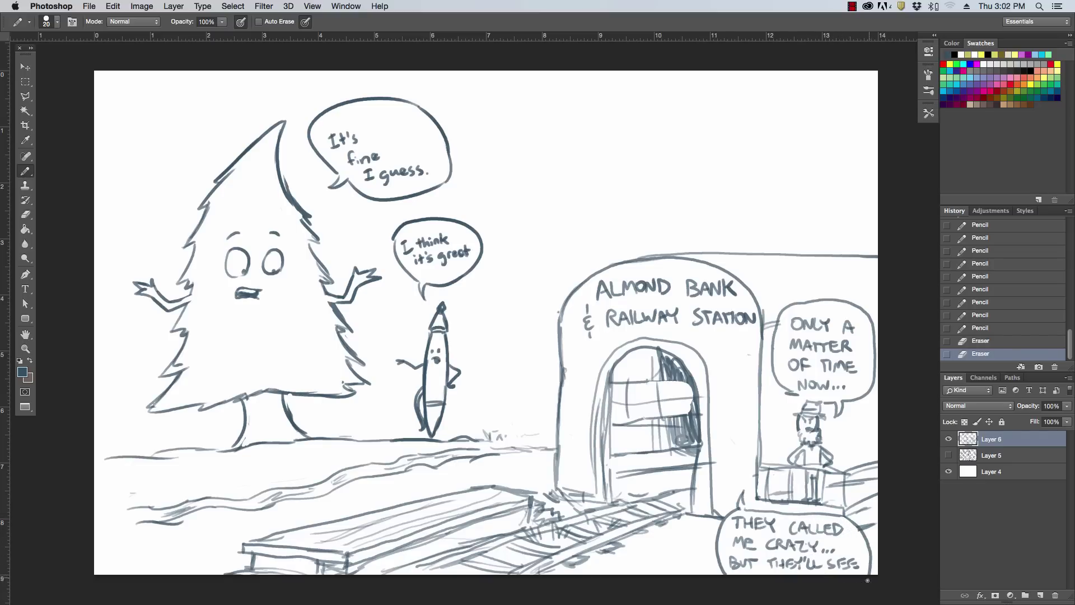
Touch up the speech bubble's tail and sketch detail on the platform rail.
drag(739, 484, 750, 502)
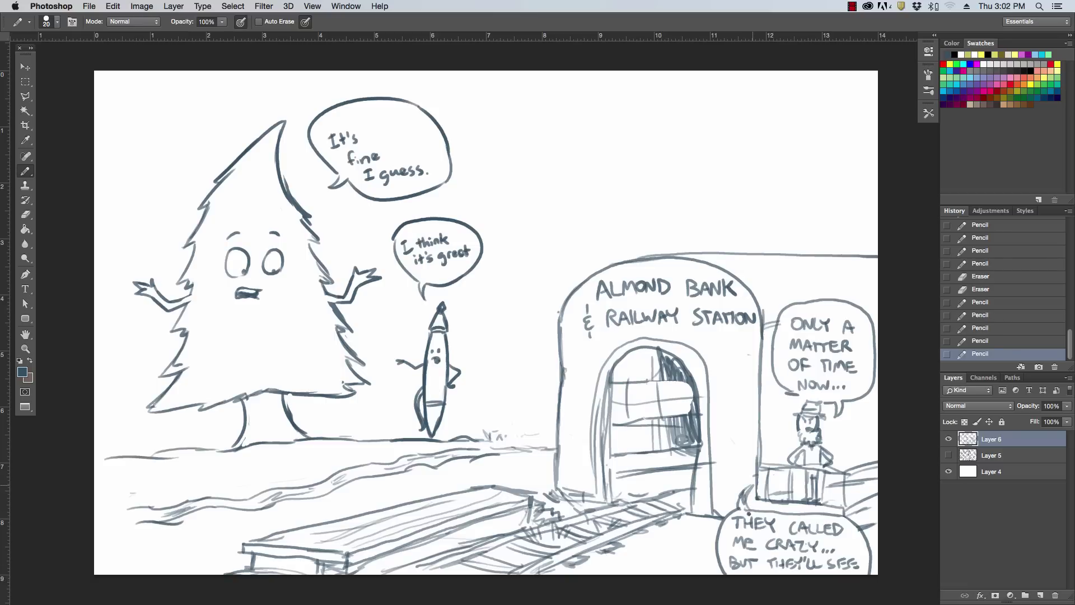
click(749, 513)
click(865, 478)
drag(834, 480, 877, 471)
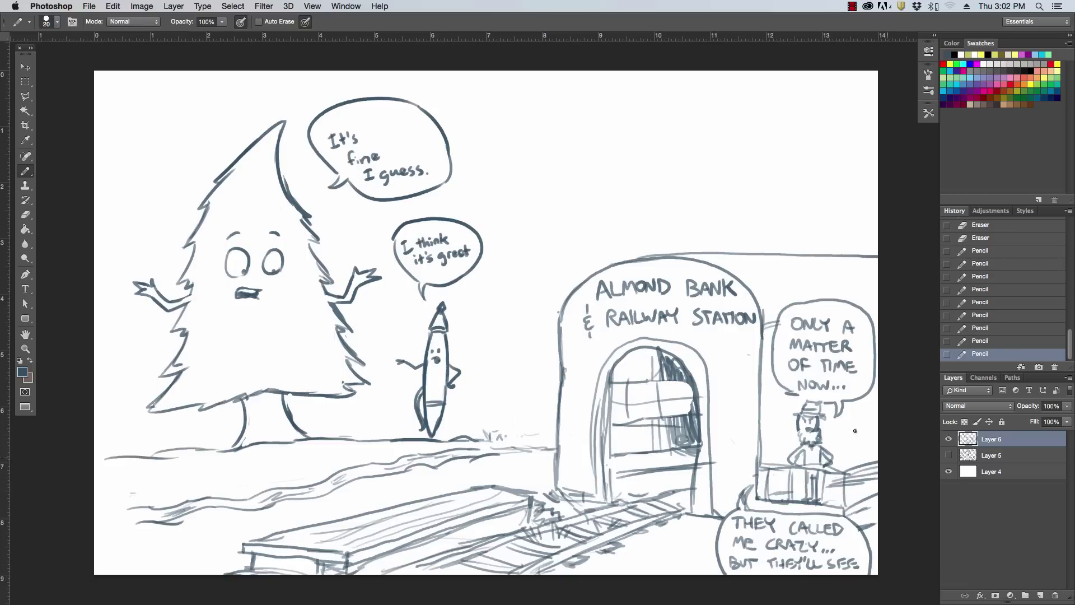
Draw wavy roof lines on the station and a ticked post beside the stationmaster.
drag(732, 255, 775, 309)
drag(777, 263, 799, 293)
drag(742, 273, 865, 271)
mouse_move(762, 293)
mouse_down()
mouse_move(860, 287)
mouse_move(836, 306)
mouse_up()
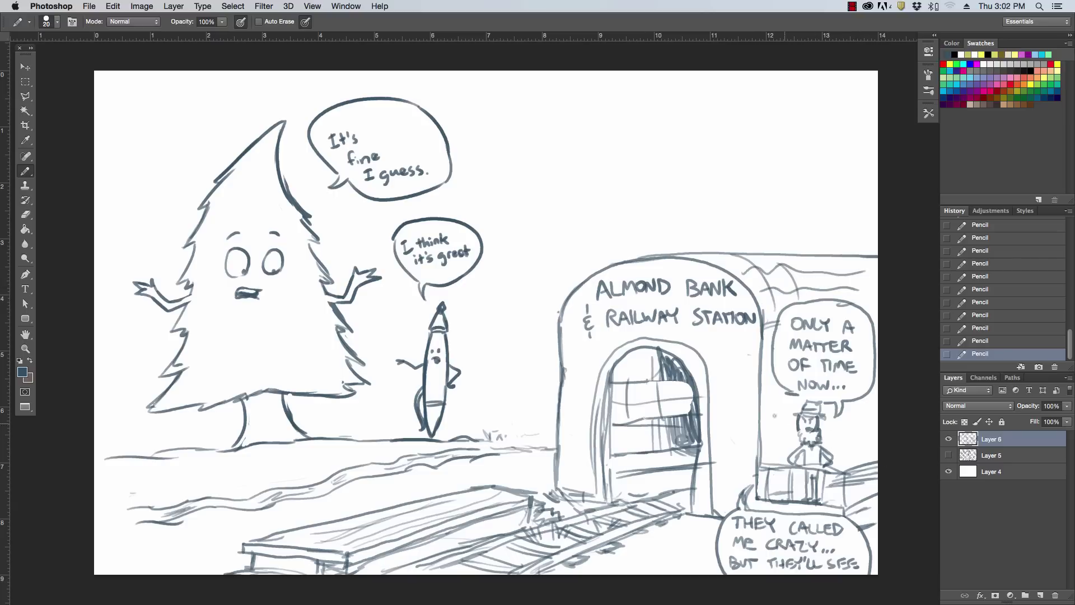
mouse_move(773, 389)
mouse_down()
mouse_move(772, 429)
mouse_move(789, 385)
mouse_up()
drag(774, 427, 876, 413)
Draw a ball-topped flagpole with a flag above the station roof.
drag(665, 257, 670, 208)
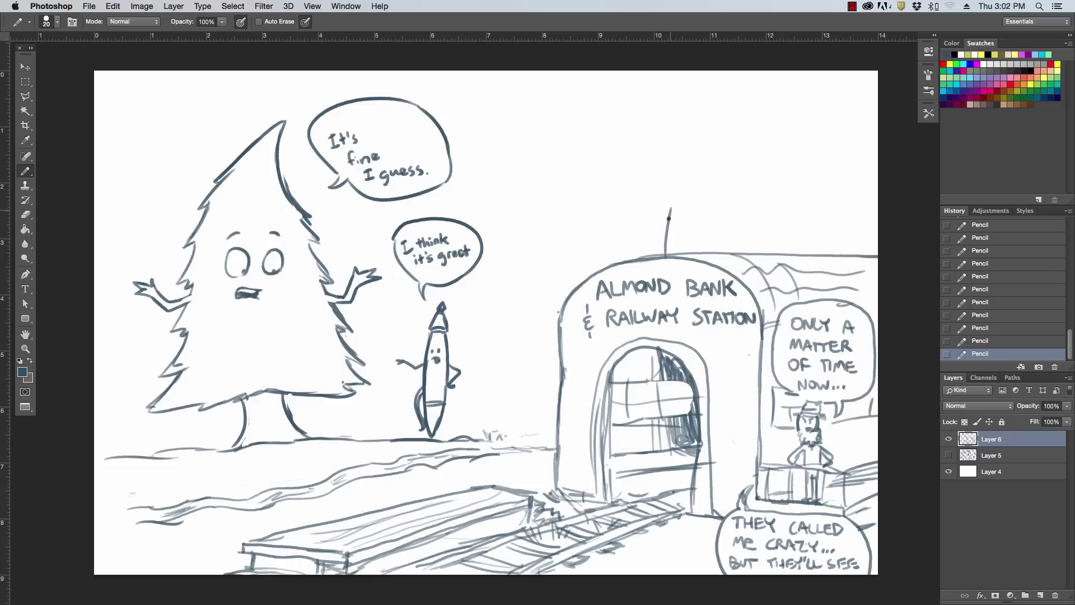
mouse_move(666, 255)
mouse_down()
mouse_move(675, 174)
mouse_move(701, 173)
mouse_up()
mouse_move(673, 220)
mouse_down()
mouse_move(707, 217)
mouse_move(698, 224)
mouse_up()
mouse_move(705, 171)
mouse_down()
mouse_move(711, 222)
mouse_move(729, 225)
mouse_move(710, 180)
mouse_move(691, 202)
mouse_move(702, 203)
mouse_up()
Letter CAN inside the flag, fix its edge, and detail the flagpole base.
mouse_move(695, 197)
mouse_down()
mouse_move(710, 190)
mouse_move(713, 211)
mouse_move(728, 211)
mouse_up()
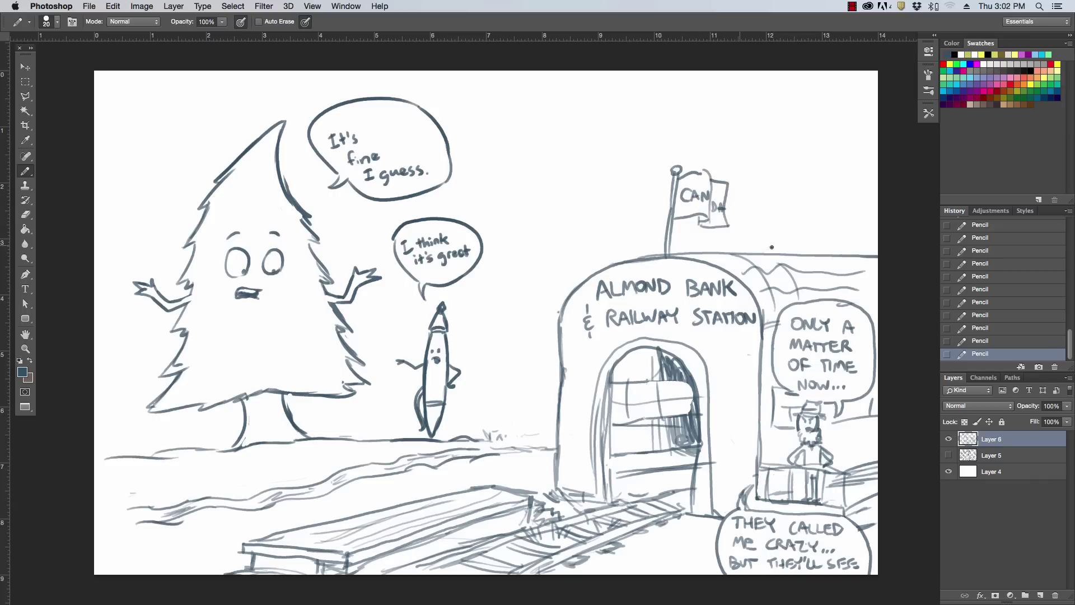
drag(728, 182, 727, 226)
mouse_move(730, 176)
mouse_down()
mouse_move(729, 225)
mouse_move(722, 205)
mouse_move(694, 210)
mouse_up()
mouse_move(692, 201)
mouse_down()
mouse_move(716, 219)
mouse_move(709, 214)
mouse_up()
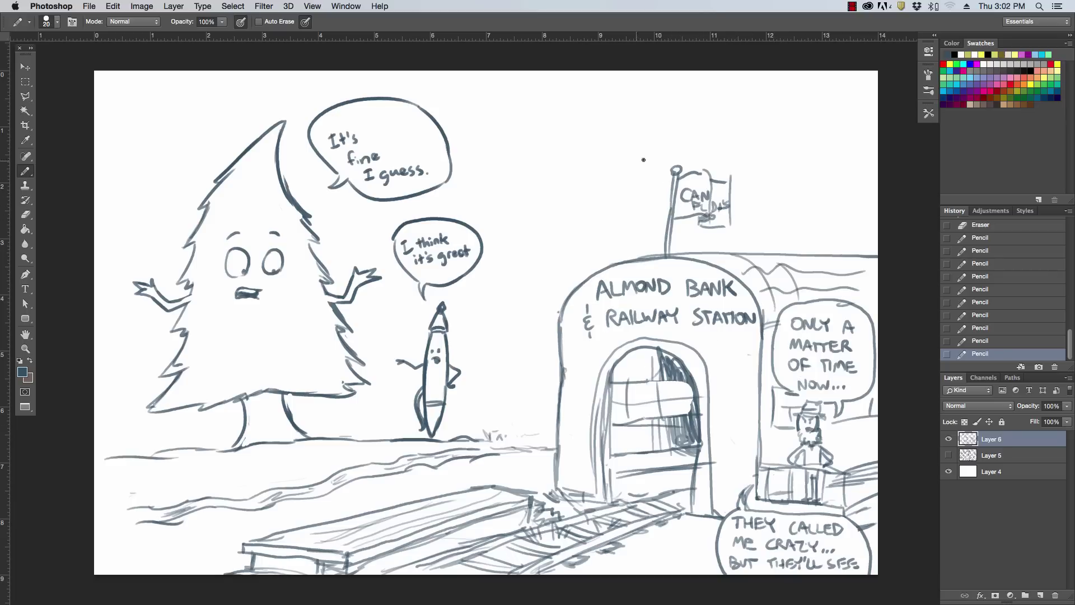
drag(668, 246, 711, 261)
drag(457, 372, 460, 378)
With panels hidden, erase and darken small marks on the stationmaster's face and body.
key(Tab)
click(793, 458)
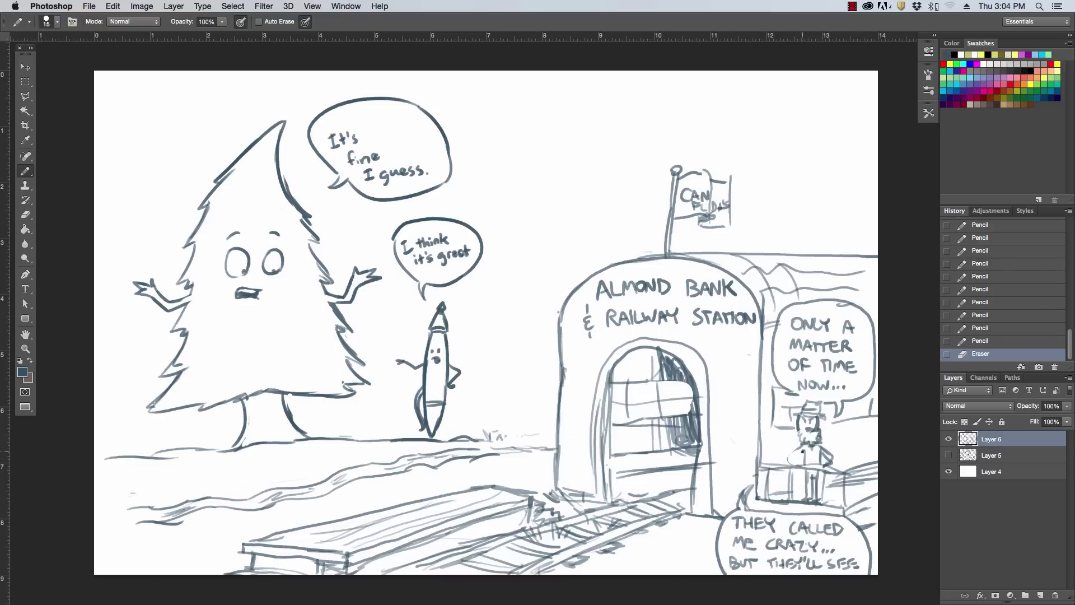
drag(802, 451, 796, 453)
click(795, 455)
click(796, 456)
click(796, 458)
click(796, 457)
click(796, 459)
drag(795, 471, 801, 470)
click(801, 469)
key(Tab)
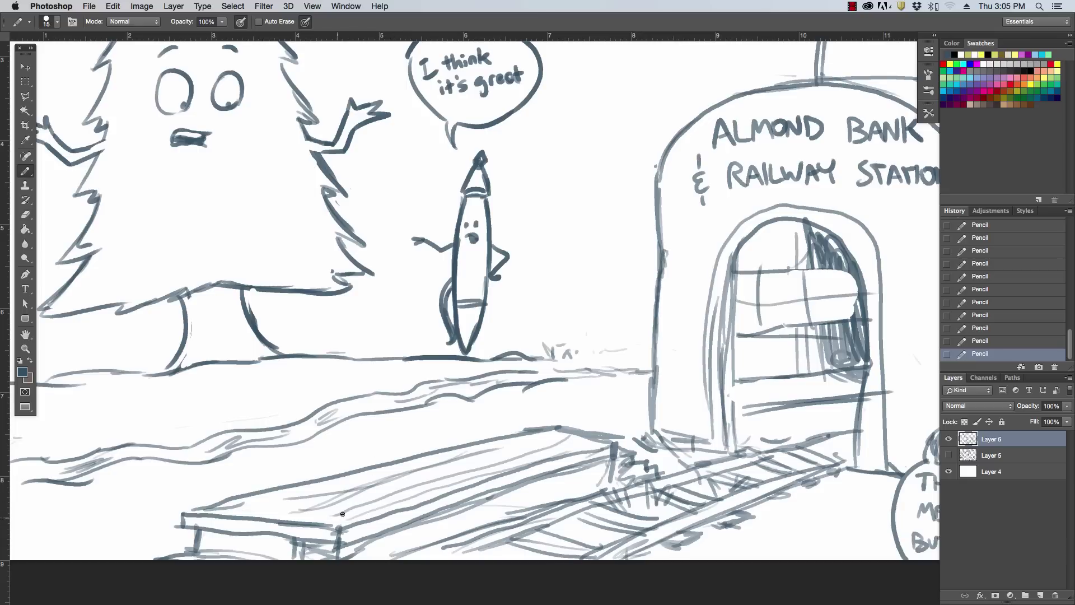
Ink the platform's top edge with plank hatching and a dark, rounded front edge.
mouse_move(256, 494)
mouse_down()
mouse_move(287, 499)
mouse_move(512, 447)
mouse_up()
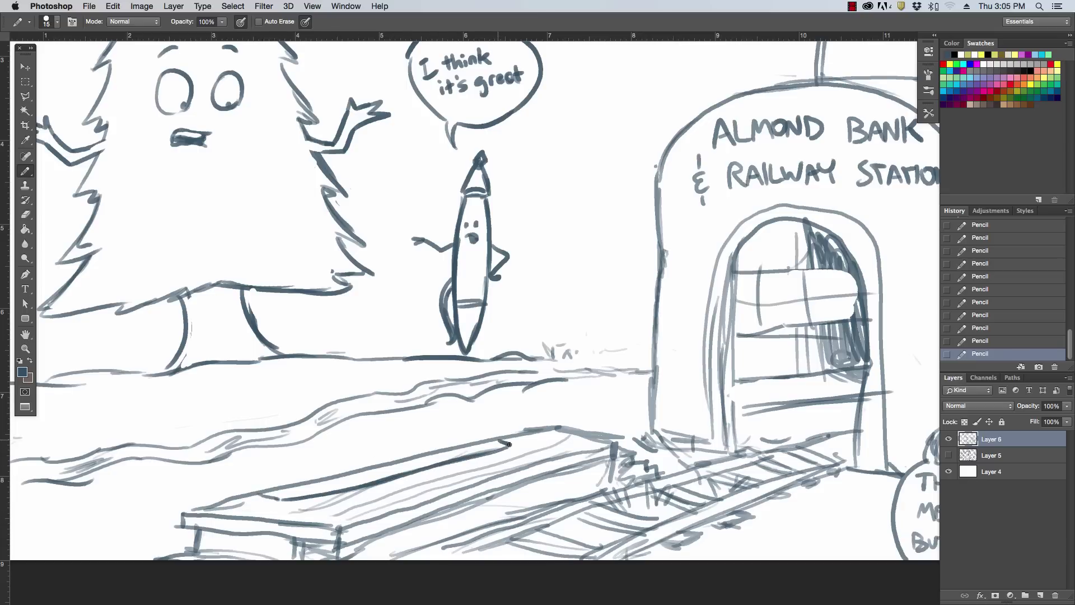
mouse_move(301, 483)
mouse_down()
mouse_move(360, 489)
mouse_move(407, 468)
mouse_up()
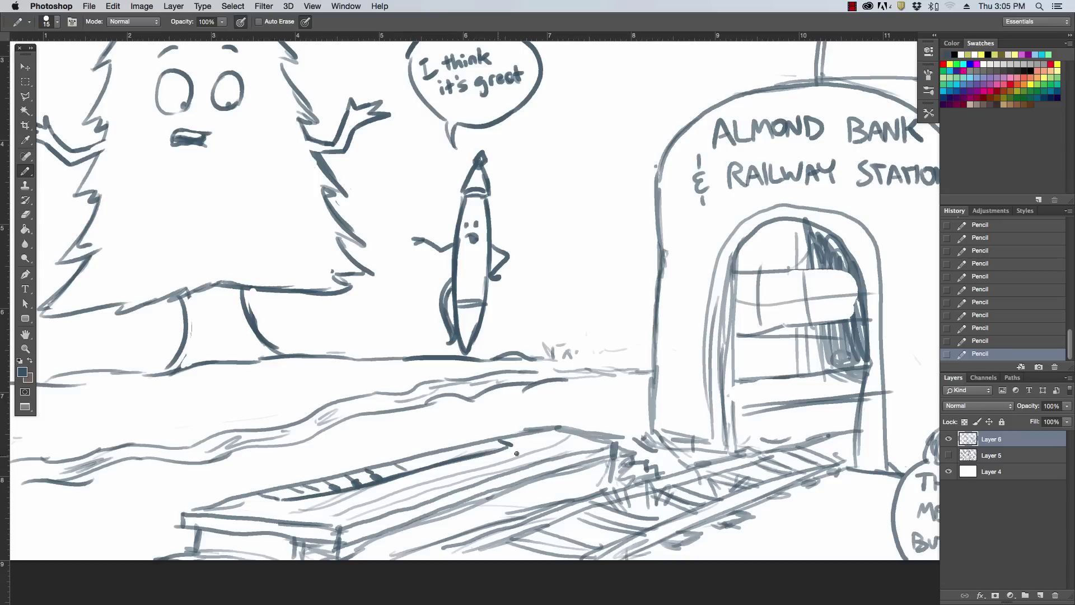
drag(339, 519, 651, 436)
drag(550, 422, 661, 441)
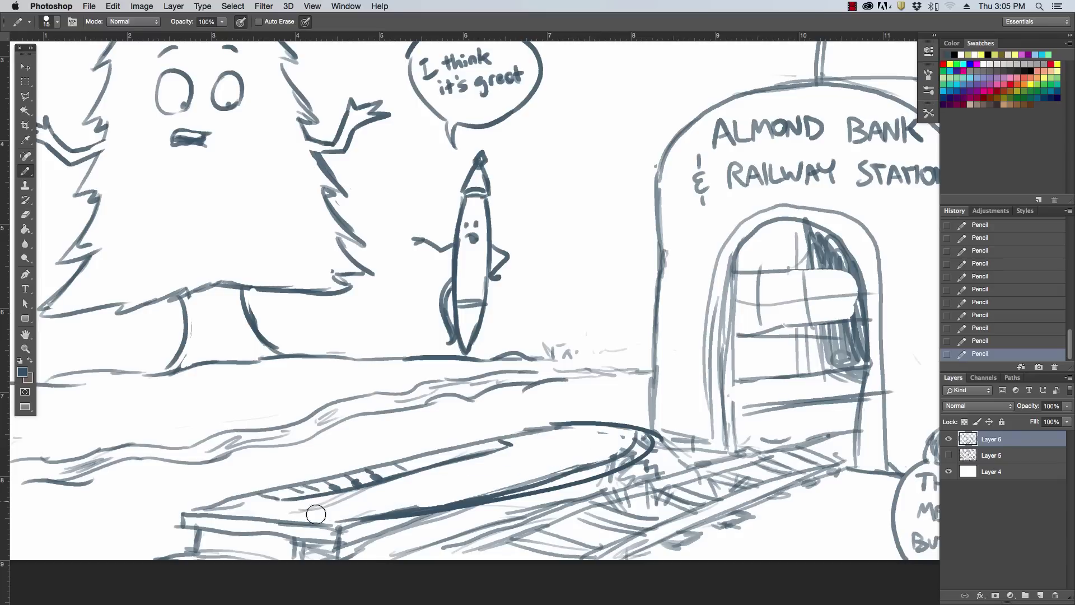
Erase old lines, redraw the platform's lower edge with a leg, and trim the river line.
mouse_move(588, 446)
mouse_down()
mouse_move(645, 439)
mouse_move(361, 518)
mouse_up()
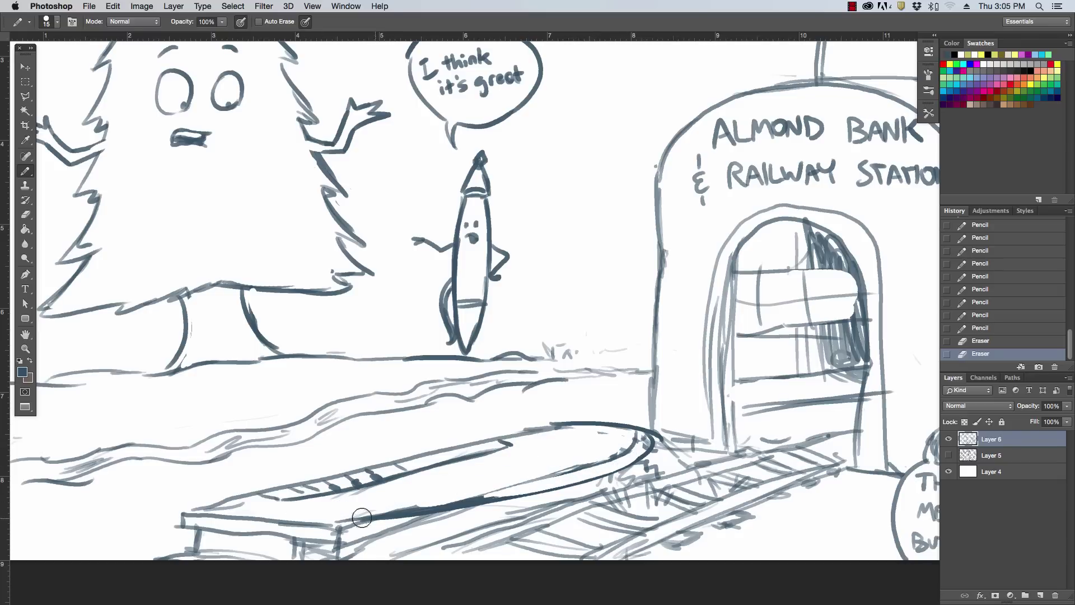
mouse_move(591, 472)
mouse_down()
mouse_move(371, 522)
mouse_move(582, 471)
mouse_up()
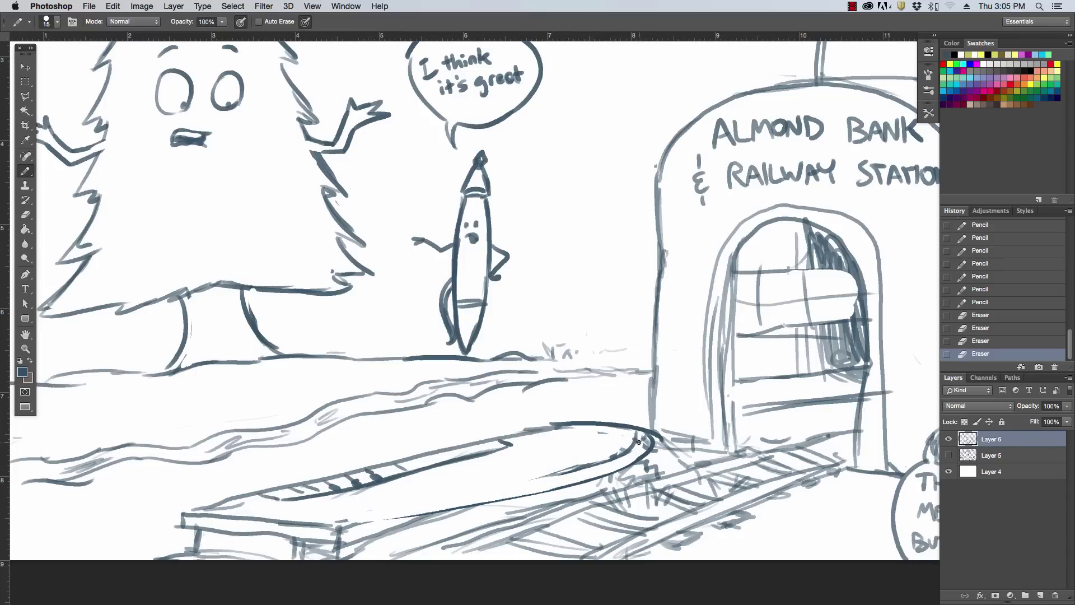
drag(358, 515, 563, 469)
mouse_move(425, 497)
mouse_down()
mouse_move(645, 445)
mouse_move(650, 454)
mouse_move(611, 489)
mouse_up()
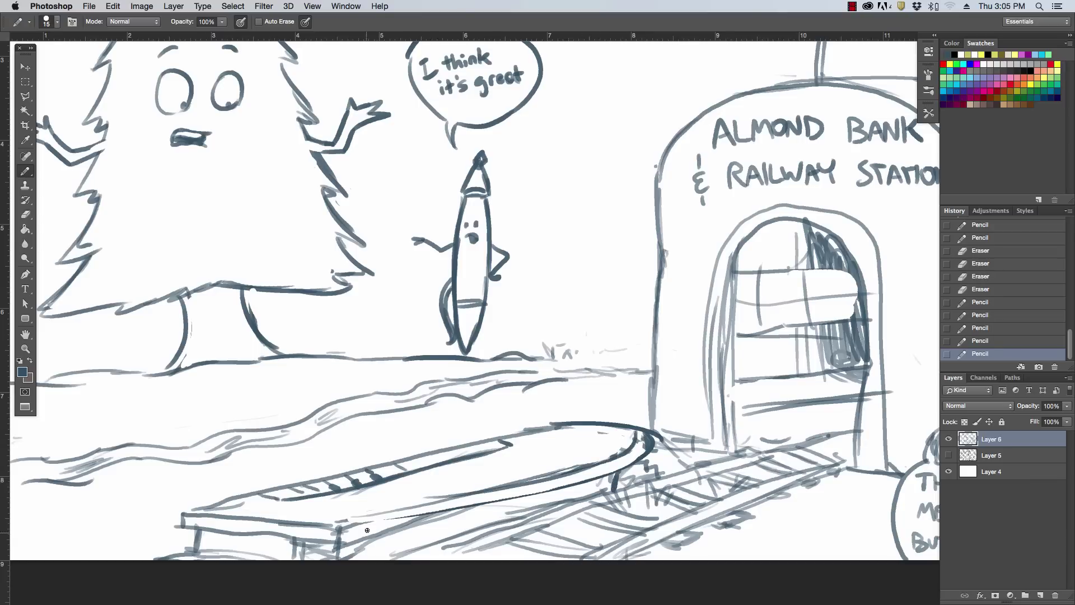
drag(358, 524, 512, 504)
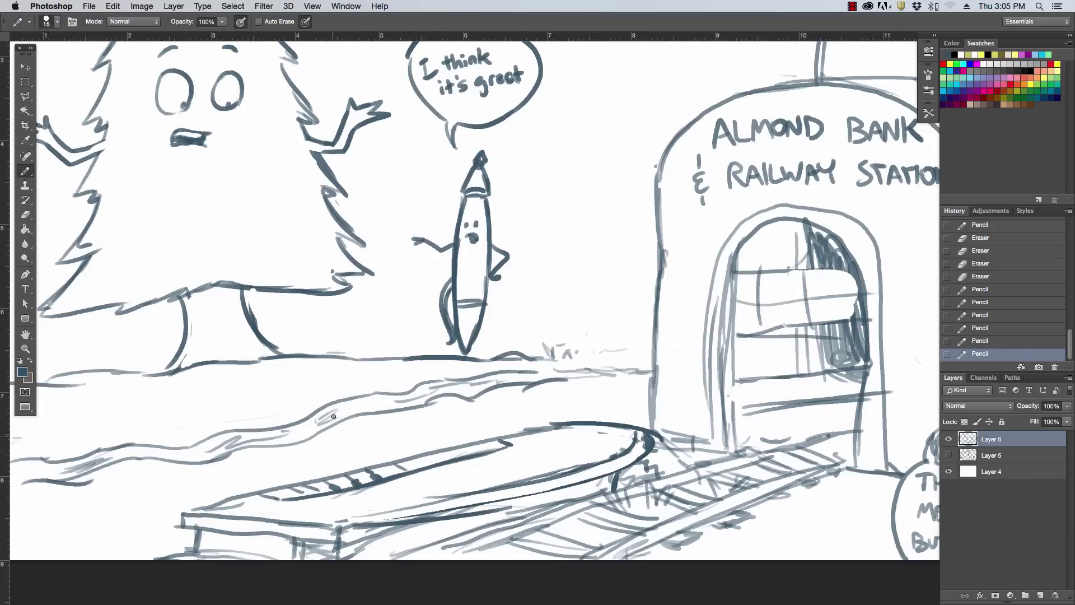
key(e)
mouse_move(322, 434)
mouse_down()
mouse_move(332, 419)
mouse_move(324, 423)
mouse_up()
Zoom in with a finer pencil and draw the swimmer's second eye, chin and cheek.
mouse_move(326, 430)
mouse_down()
mouse_move(320, 420)
mouse_move(323, 429)
mouse_move(362, 417)
mouse_move(350, 423)
mouse_move(370, 429)
mouse_move(325, 429)
mouse_move(319, 446)
mouse_move(350, 444)
mouse_up()
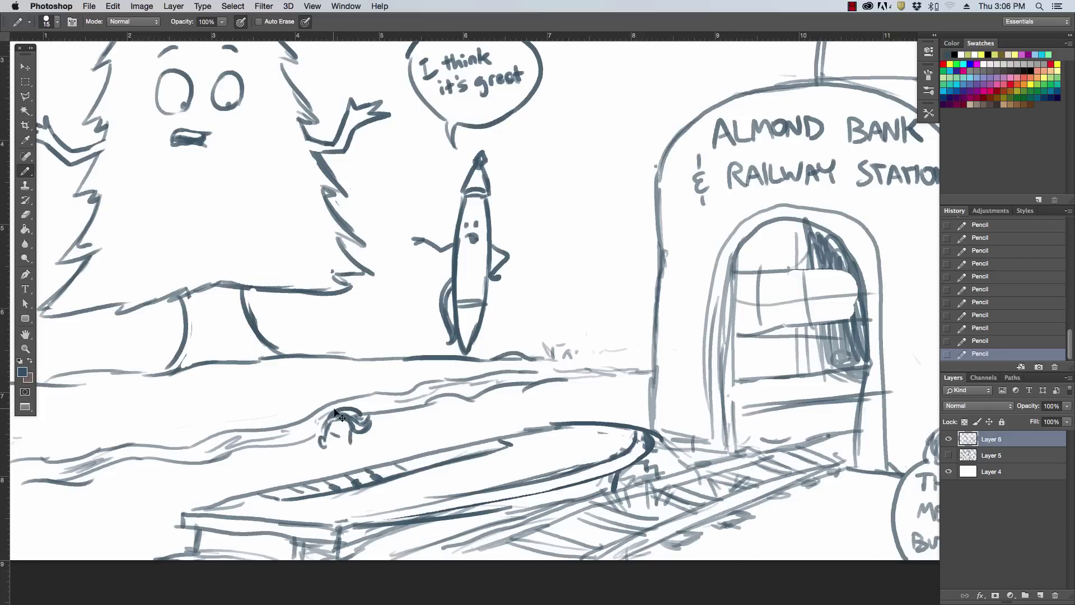
key(super+plus)
key(super+plus)
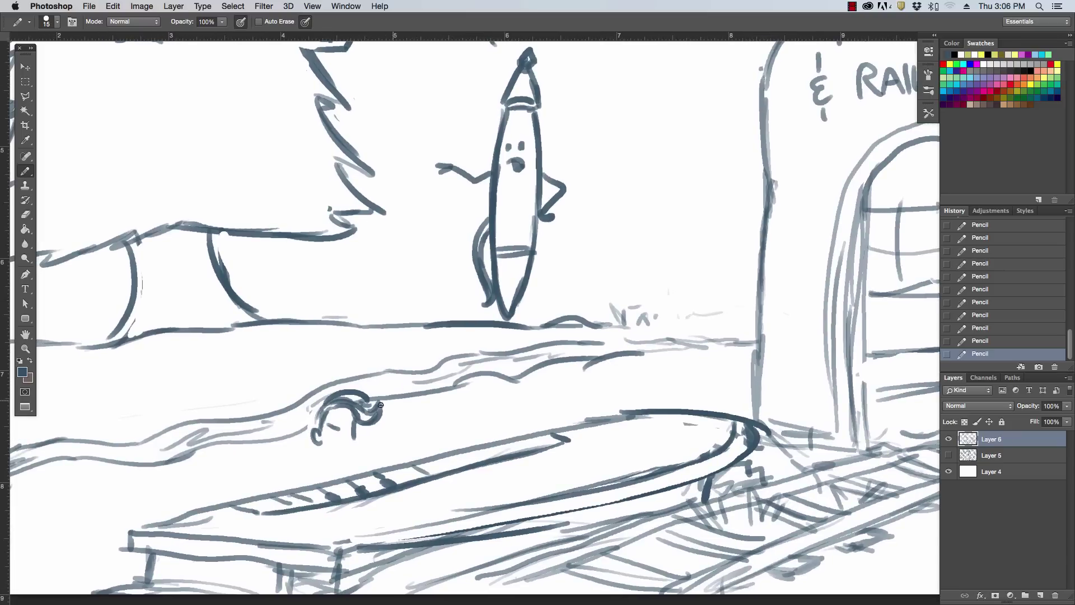
key(bracketleft)
key(bracketleft)
key(bracketleft)
drag(345, 427, 349, 430)
mouse_move(322, 449)
mouse_down()
mouse_move(358, 423)
mouse_move(369, 436)
mouse_move(336, 467)
mouse_up()
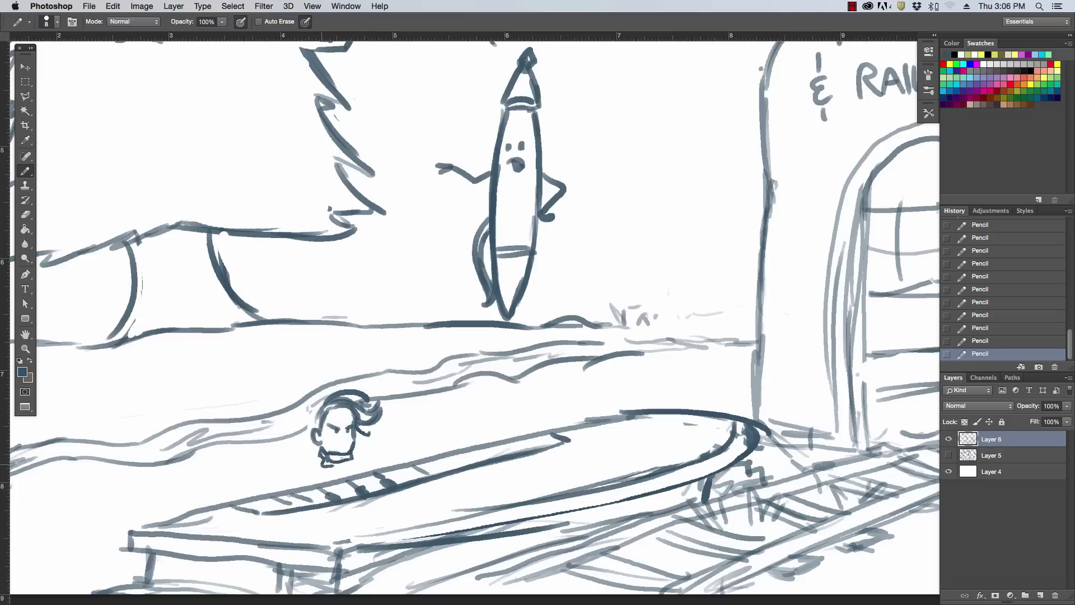
Select the swimmer's head with the Polygonal Lasso.
key(l)
click(309, 407)
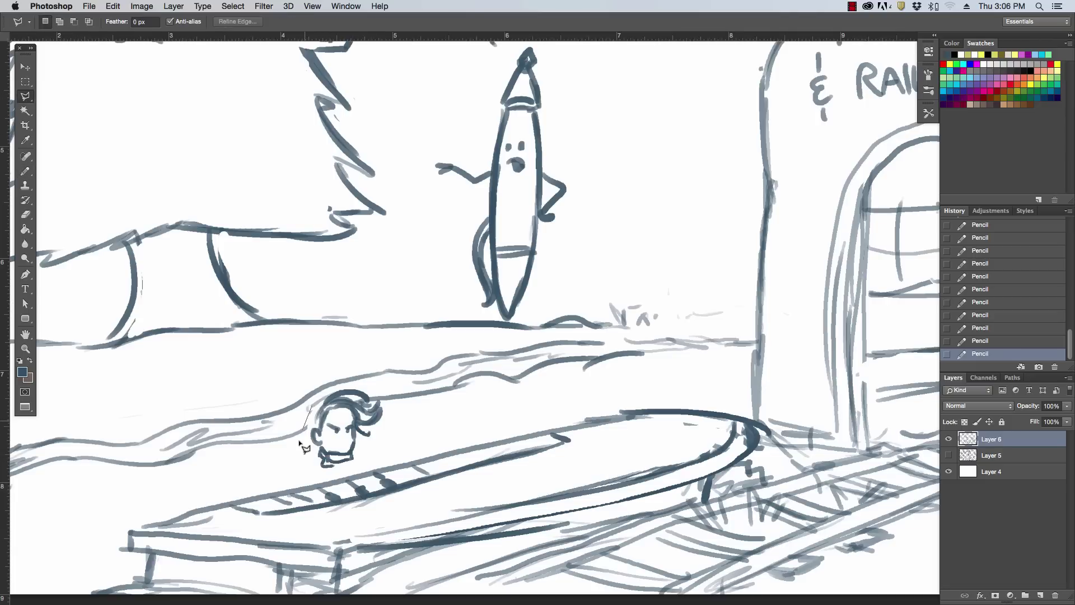
click(301, 448)
click(314, 472)
click(385, 448)
click(392, 416)
click(367, 388)
click(309, 408)
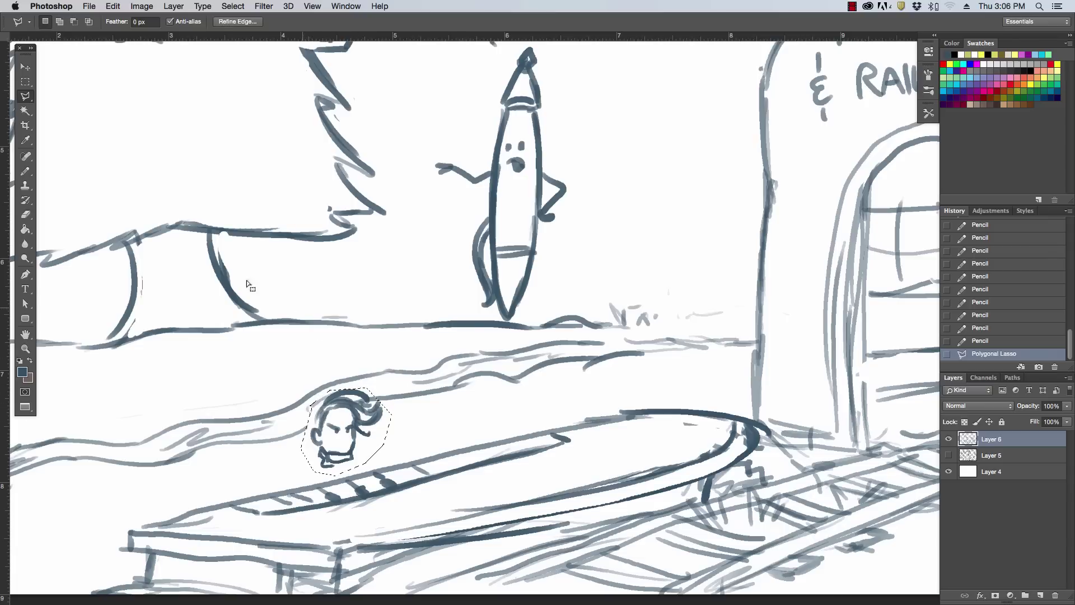
Move the head up and slightly left, deselect, and add strokes beside the chin.
click(25, 66)
drag(381, 458, 369, 389)
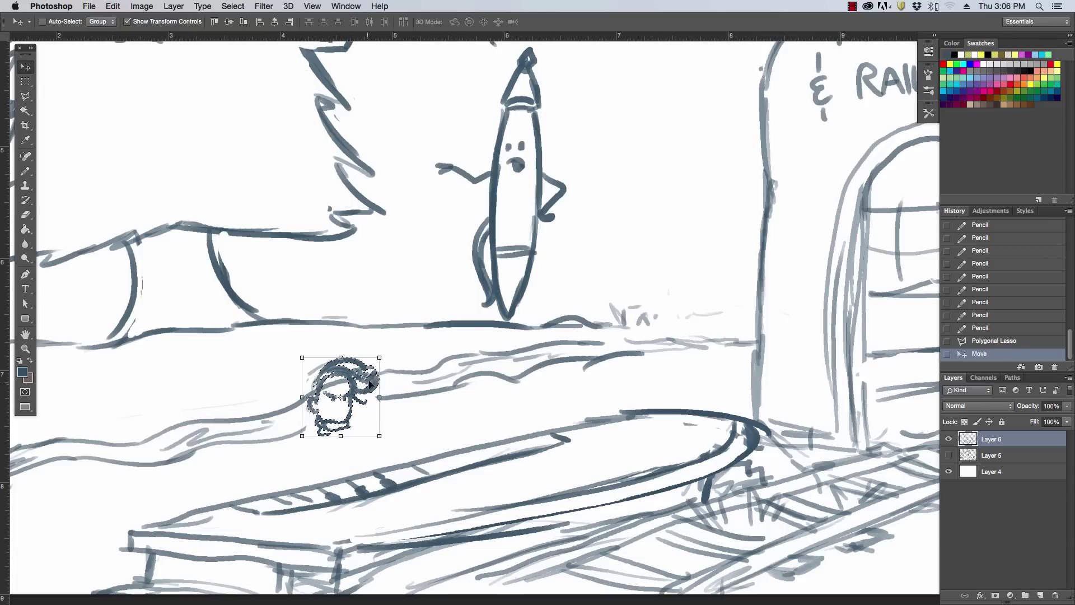
click(25, 81)
click(130, 143)
click(25, 171)
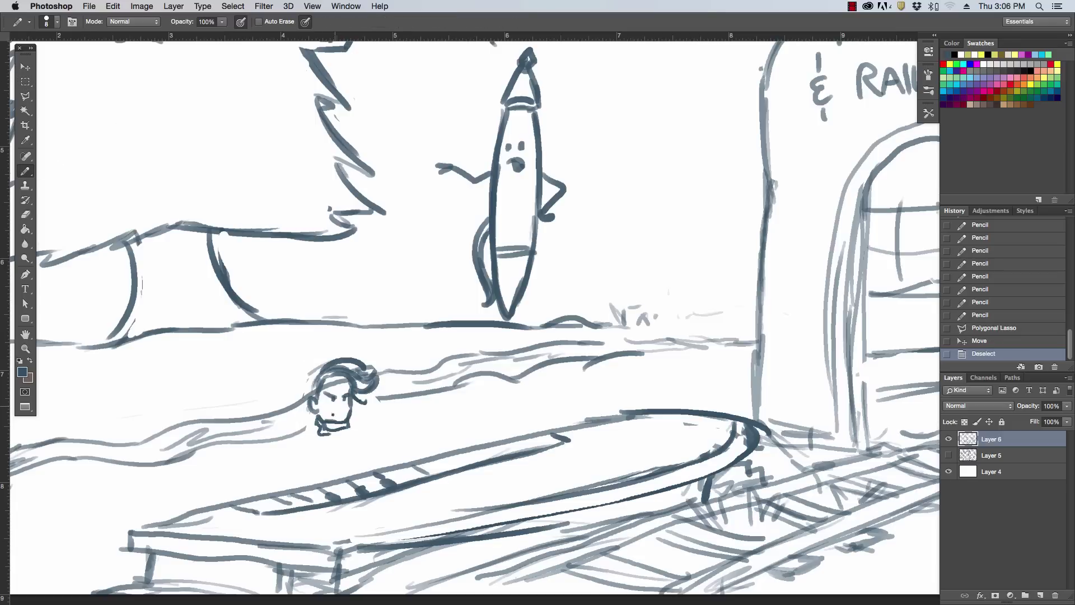
mouse_move(336, 417)
mouse_down()
mouse_move(356, 431)
mouse_move(396, 406)
mouse_move(399, 428)
mouse_move(401, 419)
mouse_up()
Draw the swimmer's collar, left shoulder lines and flowing scarf strands around the chin.
key(e)
click(354, 400)
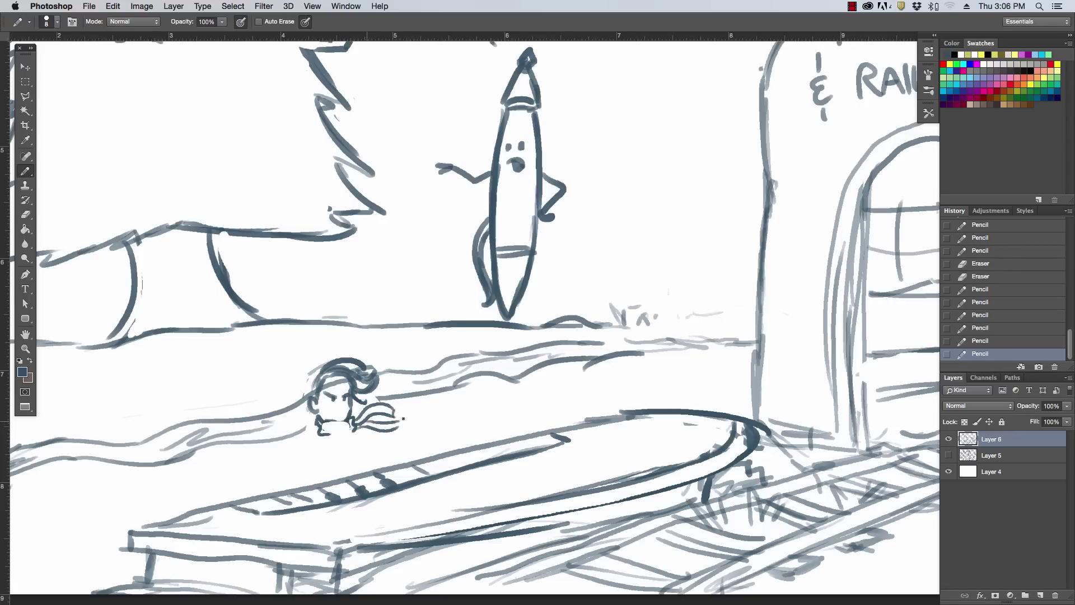
drag(312, 431, 290, 453)
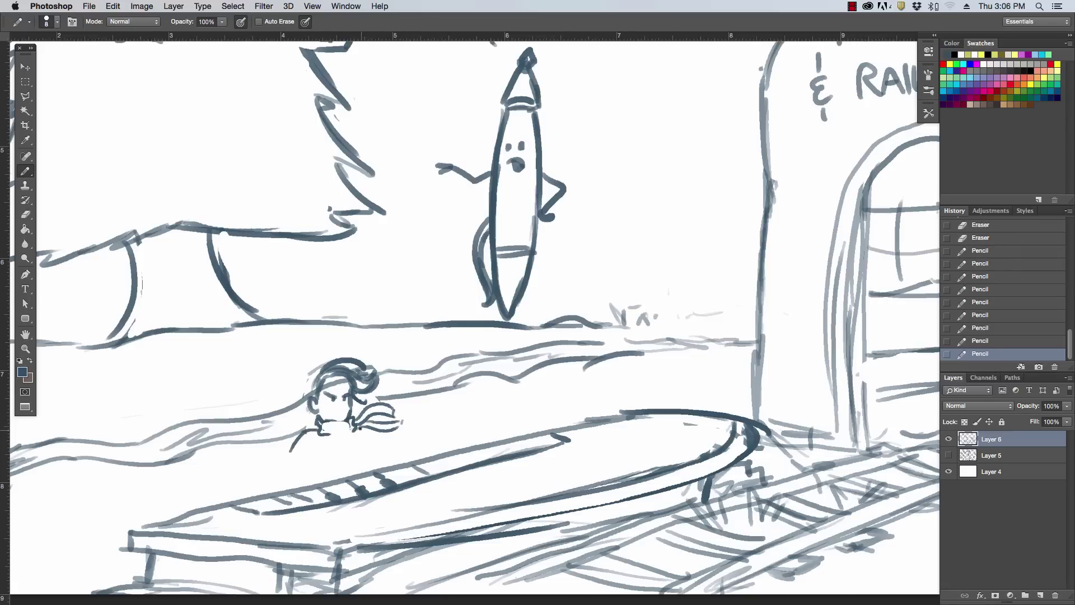
drag(359, 429, 373, 430)
drag(288, 416, 311, 429)
mouse_move(261, 394)
mouse_down()
mouse_move(261, 432)
mouse_move(308, 423)
mouse_move(311, 469)
mouse_up()
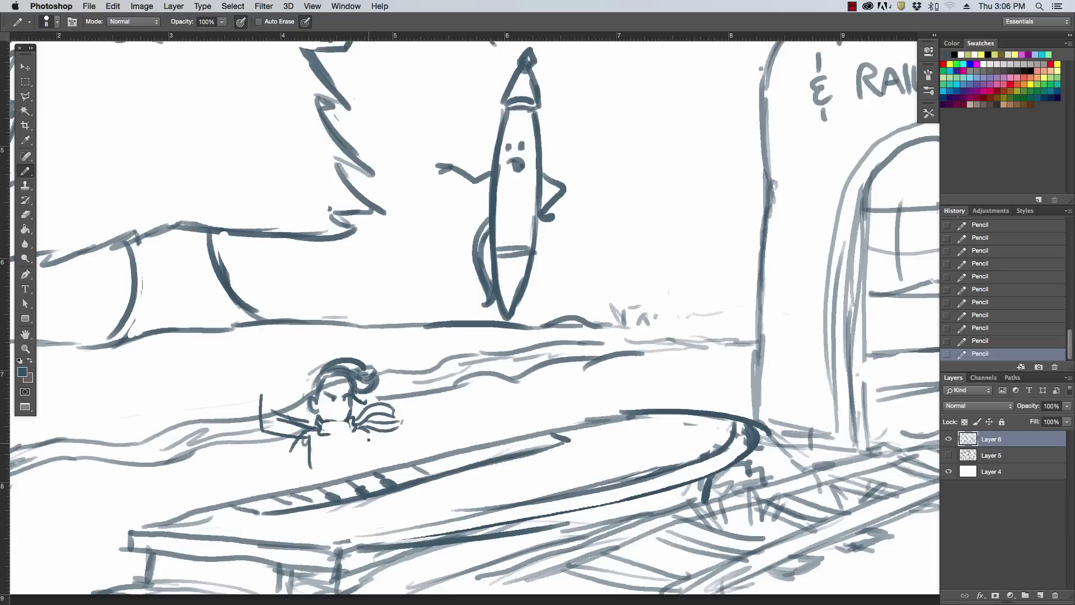
mouse_move(369, 440)
mouse_down()
mouse_move(429, 439)
mouse_move(417, 451)
mouse_move(429, 451)
mouse_move(403, 453)
mouse_up()
mouse_move(361, 437)
mouse_down()
mouse_move(383, 445)
mouse_move(359, 457)
mouse_up()
Clean stray lines, redraw the mouth, extend the torso, and draw the raised arm and hand.
drag(278, 421, 314, 436)
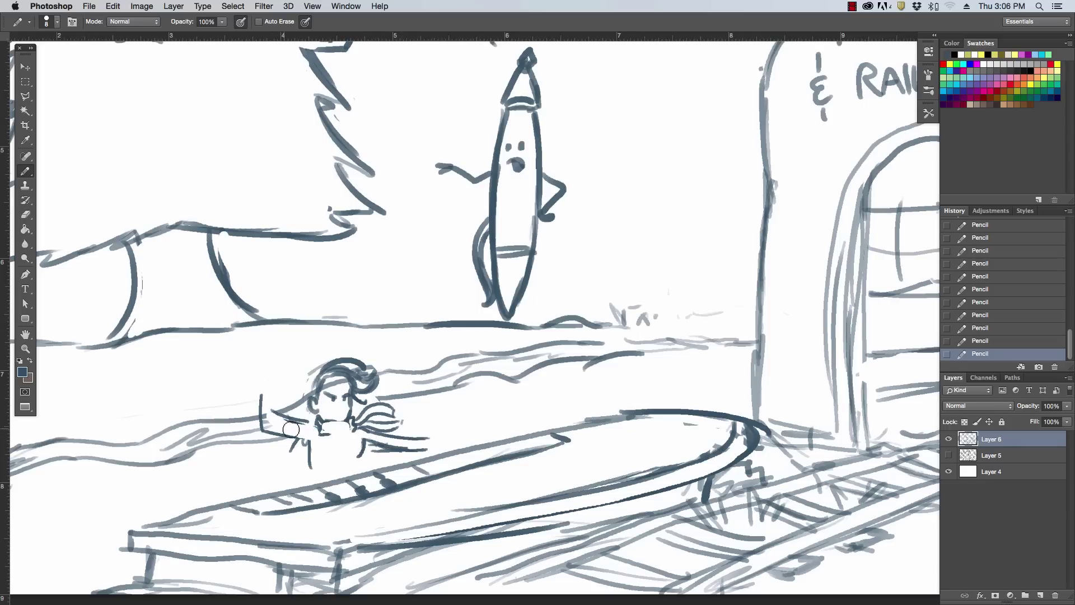
mouse_move(261, 395)
mouse_down()
mouse_move(264, 431)
mouse_move(294, 454)
mouse_up()
mouse_move(360, 442)
mouse_down()
mouse_move(350, 460)
mouse_move(310, 473)
mouse_up()
mouse_move(328, 436)
mouse_down()
mouse_move(359, 430)
mouse_move(348, 417)
mouse_move(332, 460)
mouse_move(349, 462)
mouse_move(323, 459)
mouse_move(305, 477)
mouse_up()
drag(305, 440, 304, 483)
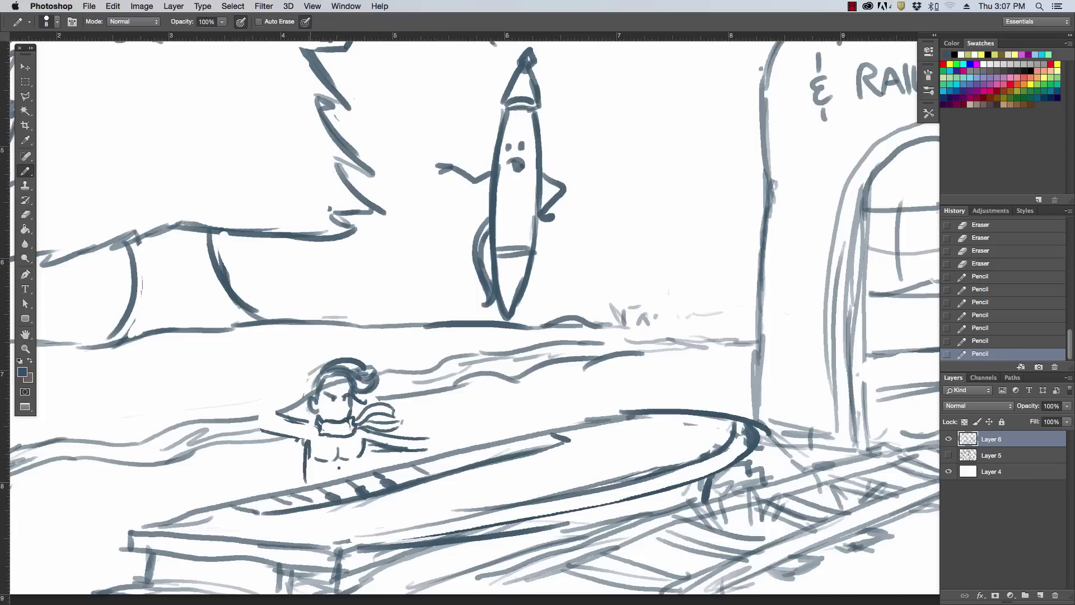
drag(359, 454, 354, 473)
mouse_move(262, 381)
mouse_down()
mouse_move(258, 427)
mouse_move(273, 412)
mouse_move(317, 422)
mouse_up()
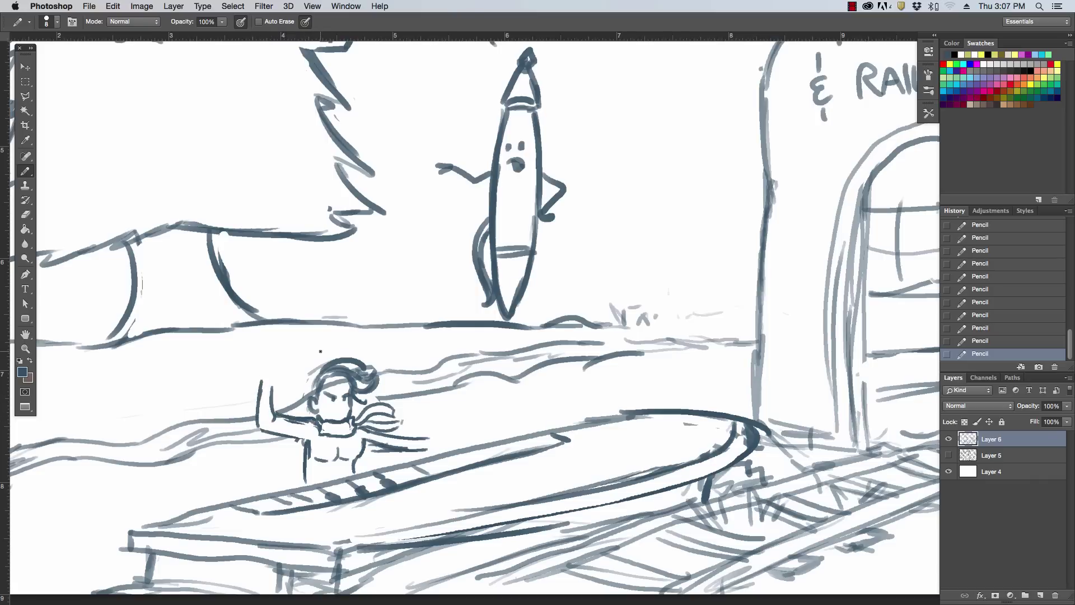
mouse_move(261, 381)
mouse_down()
mouse_move(261, 358)
mouse_move(273, 383)
mouse_move(266, 356)
mouse_move(255, 372)
mouse_move(288, 343)
mouse_move(295, 349)
mouse_move(275, 367)
mouse_move(297, 334)
mouse_move(290, 323)
mouse_up()
Sketch a handle and paddle shape in the swimmer's raised hand.
drag(272, 317, 261, 289)
drag(309, 353, 332, 343)
mouse_move(283, 291)
mouse_down()
mouse_move(329, 336)
mouse_move(305, 354)
mouse_move(269, 303)
mouse_move(328, 345)
mouse_up()
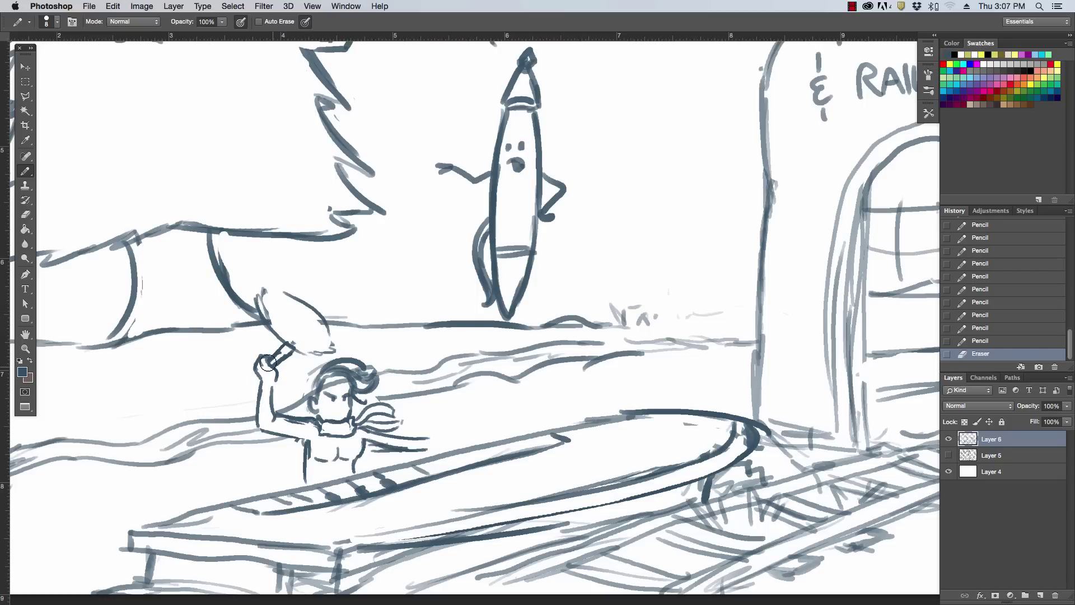
drag(264, 365, 280, 347)
mouse_move(264, 298)
mouse_down()
mouse_move(275, 317)
mouse_move(318, 328)
mouse_move(312, 352)
mouse_move(324, 341)
mouse_move(280, 358)
mouse_move(279, 347)
mouse_move(336, 349)
mouse_move(272, 287)
mouse_up()
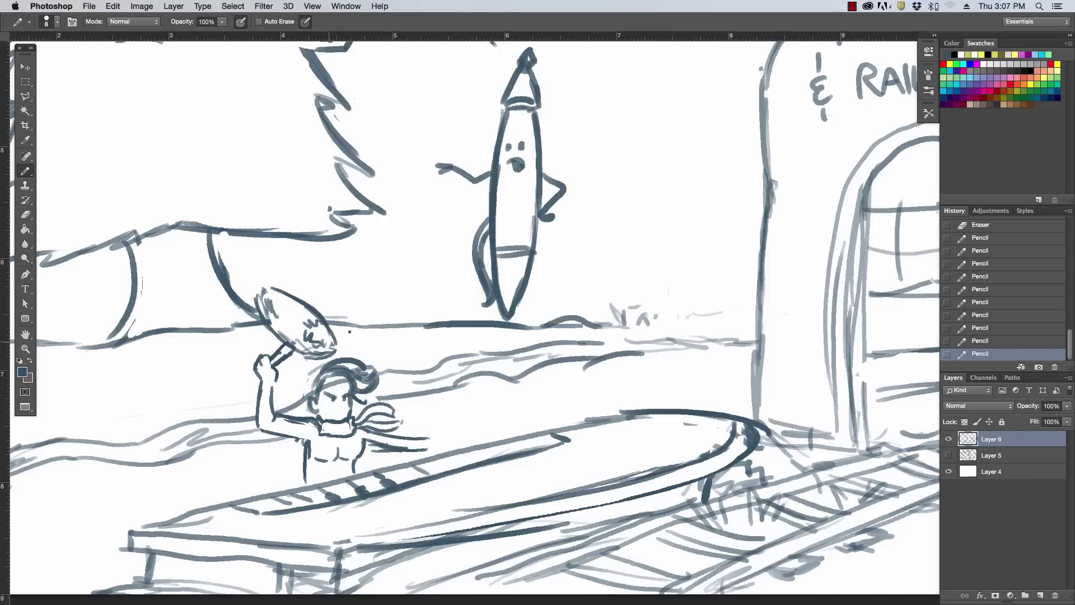
Draw a fist on the raft with two motion lines beside it.
mouse_move(430, 431)
mouse_down()
mouse_move(463, 444)
mouse_move(460, 465)
mouse_move(477, 461)
mouse_up()
drag(462, 443, 473, 460)
drag(458, 397, 469, 434)
drag(470, 395, 482, 433)
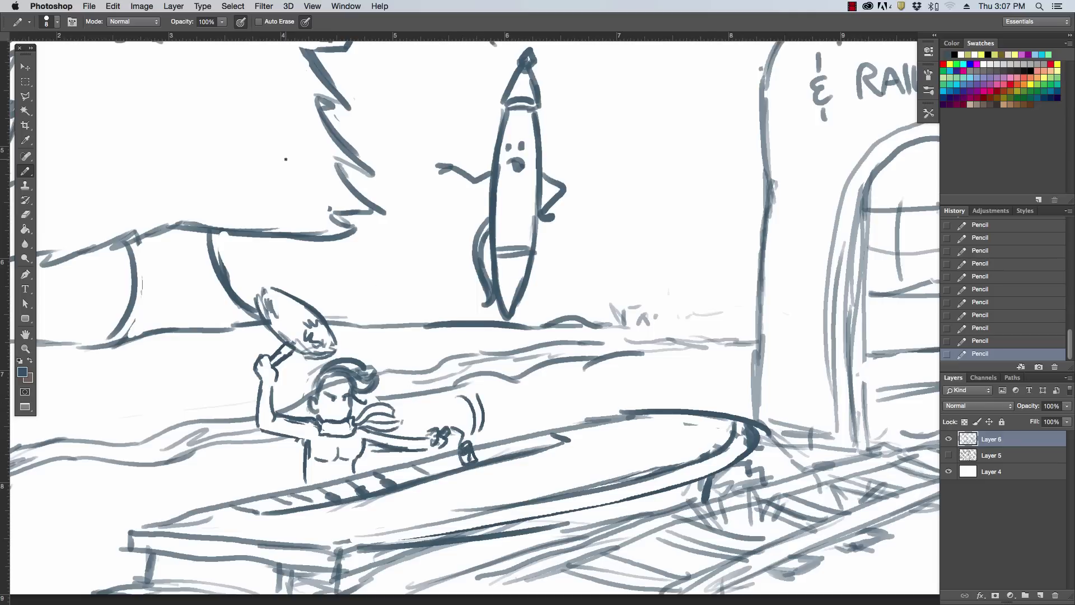
Replace the paddle: redraw the hand gripping a stick topped by a zigzag oval paddle.
mouse_move(271, 293)
mouse_down()
mouse_move(328, 331)
mouse_move(290, 327)
mouse_move(291, 351)
mouse_move(263, 355)
mouse_move(256, 381)
mouse_move(253, 362)
mouse_move(271, 352)
mouse_move(272, 367)
mouse_move(263, 352)
mouse_up()
key(e)
drag(263, 353, 299, 337)
mouse_move(290, 346)
mouse_down()
mouse_move(307, 328)
mouse_move(304, 316)
mouse_up()
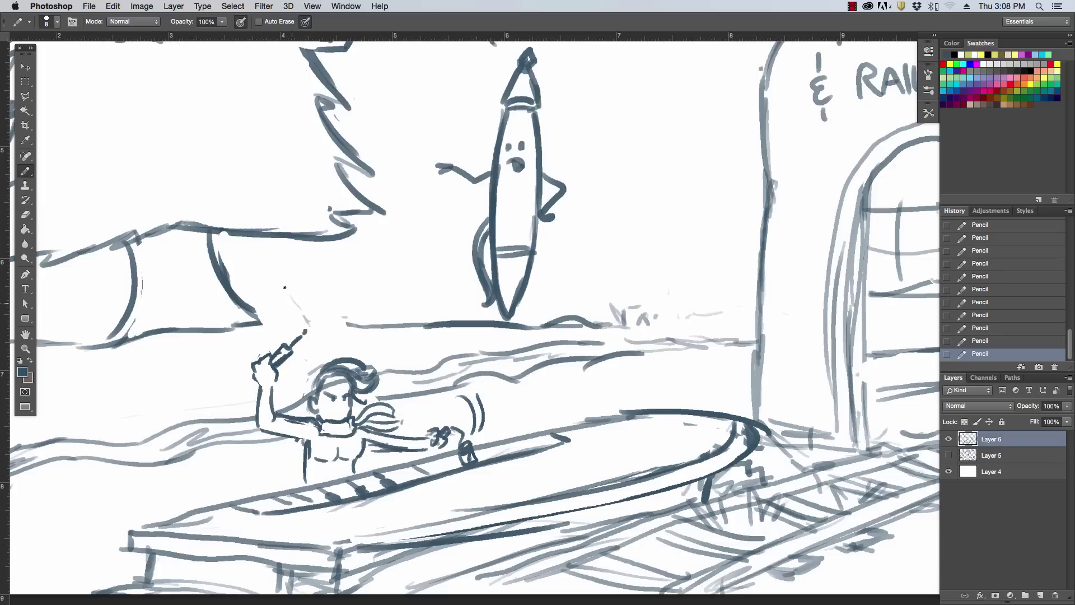
mouse_move(272, 275)
mouse_down()
mouse_move(305, 330)
mouse_move(344, 349)
mouse_move(339, 309)
mouse_move(344, 340)
mouse_up()
drag(288, 282, 308, 308)
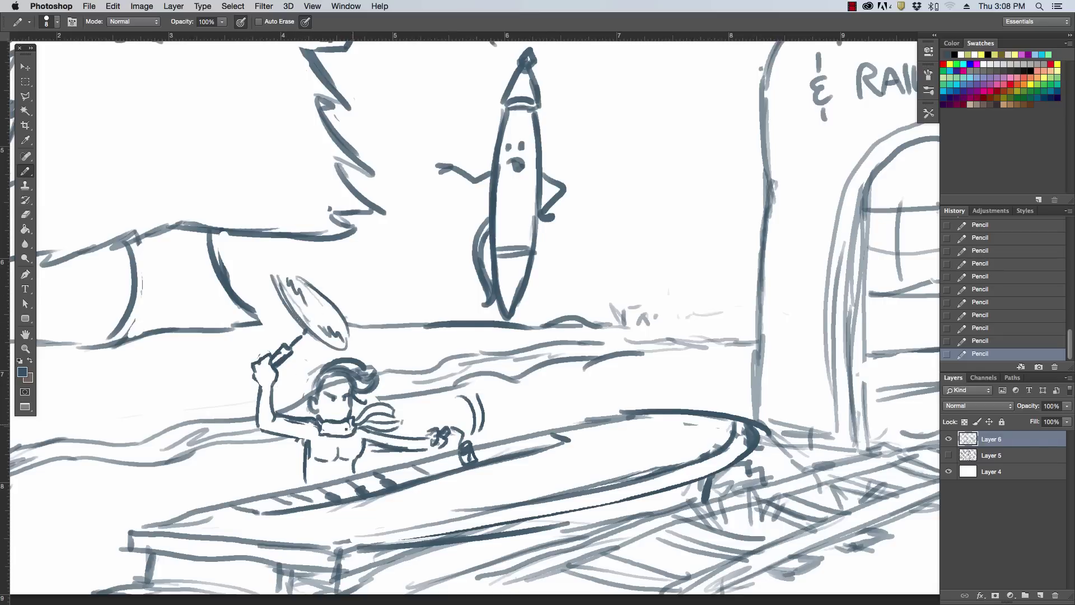
Darken the outstretched hand, add a third motion line, and draw a body line.
mouse_move(428, 428)
mouse_down()
mouse_move(448, 446)
mouse_move(426, 452)
mouse_up()
mouse_move(492, 413)
mouse_down()
mouse_move(486, 442)
mouse_move(506, 443)
mouse_up()
drag(442, 460, 452, 466)
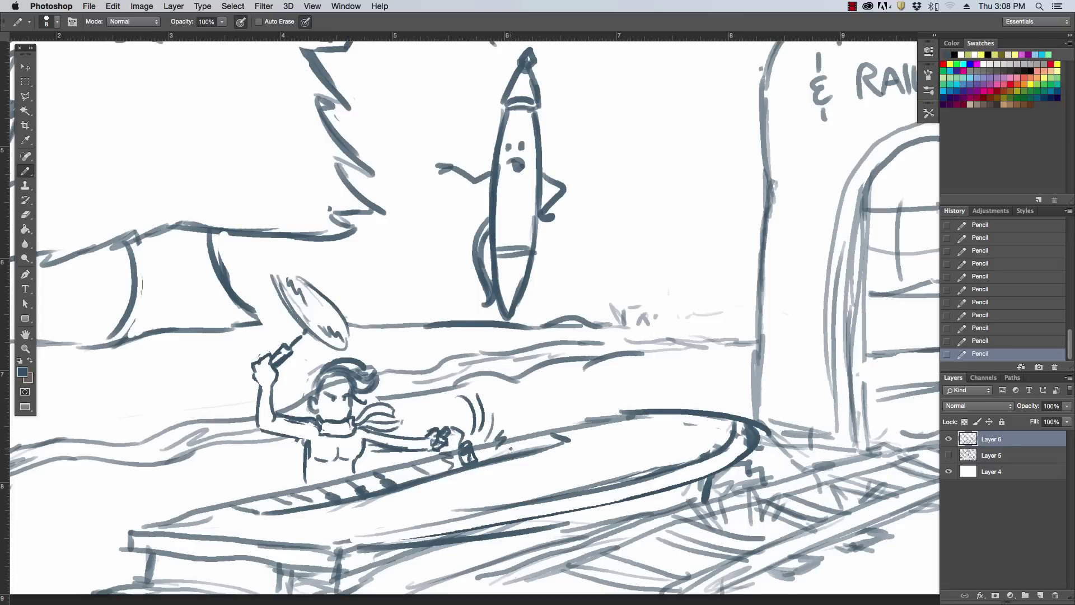
mouse_move(280, 457)
mouse_down()
mouse_move(303, 453)
mouse_move(278, 491)
mouse_move(276, 455)
mouse_up()
Erase the swimmer's neck lines and draw music notes on both sides.
key(e)
drag(319, 423, 330, 414)
mouse_move(522, 395)
mouse_down()
mouse_move(530, 413)
mouse_move(524, 395)
mouse_move(549, 418)
mouse_up()
mouse_move(216, 480)
mouse_down()
mouse_move(232, 484)
mouse_move(259, 460)
mouse_up()
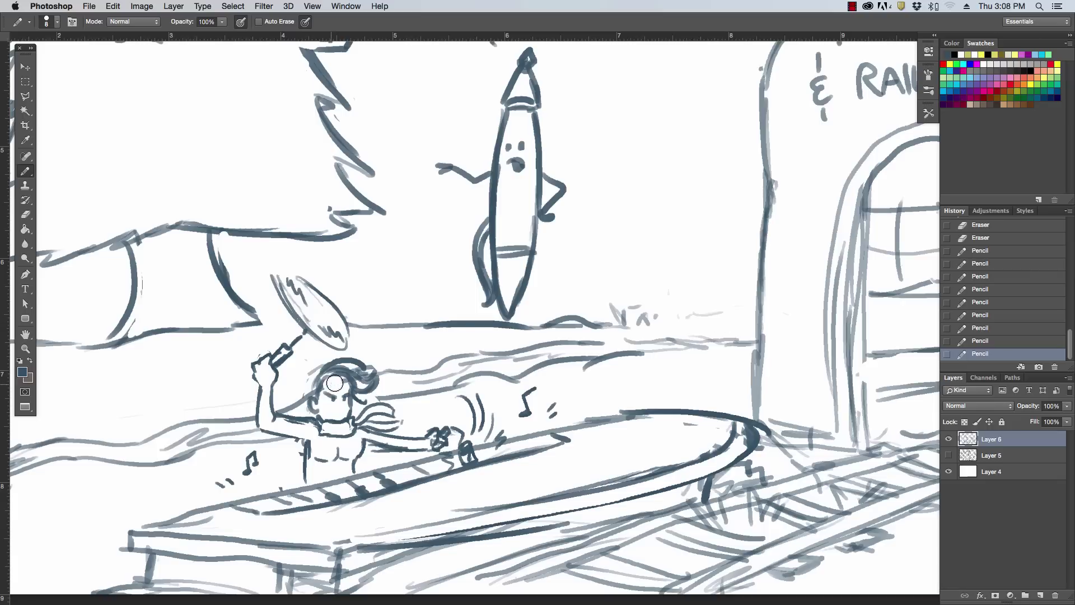
Replace the scribbled hair with a cleaner hair outline and face, and clean the chest.
mouse_move(325, 387)
mouse_down()
mouse_move(350, 391)
mouse_move(362, 380)
mouse_move(331, 369)
mouse_move(313, 389)
mouse_move(351, 384)
mouse_move(317, 383)
mouse_move(332, 399)
mouse_up()
drag(336, 399, 332, 402)
drag(333, 407, 344, 407)
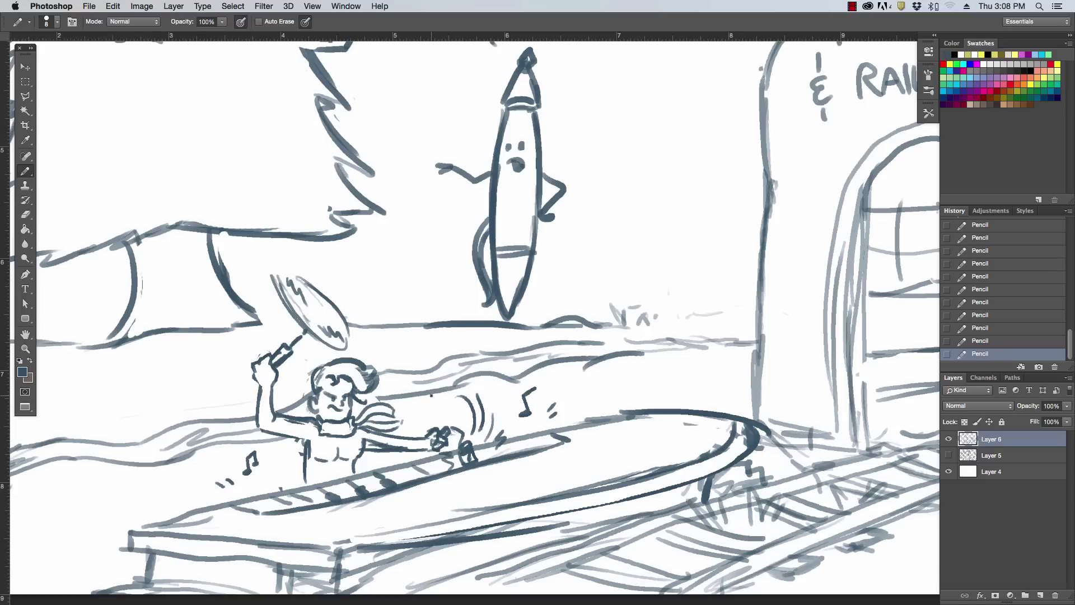
mouse_move(369, 443)
mouse_down()
mouse_move(406, 448)
mouse_move(329, 476)
mouse_up()
Zoom out to see the whole comic and erase two stray marks by the raft hand.
key(super+0)
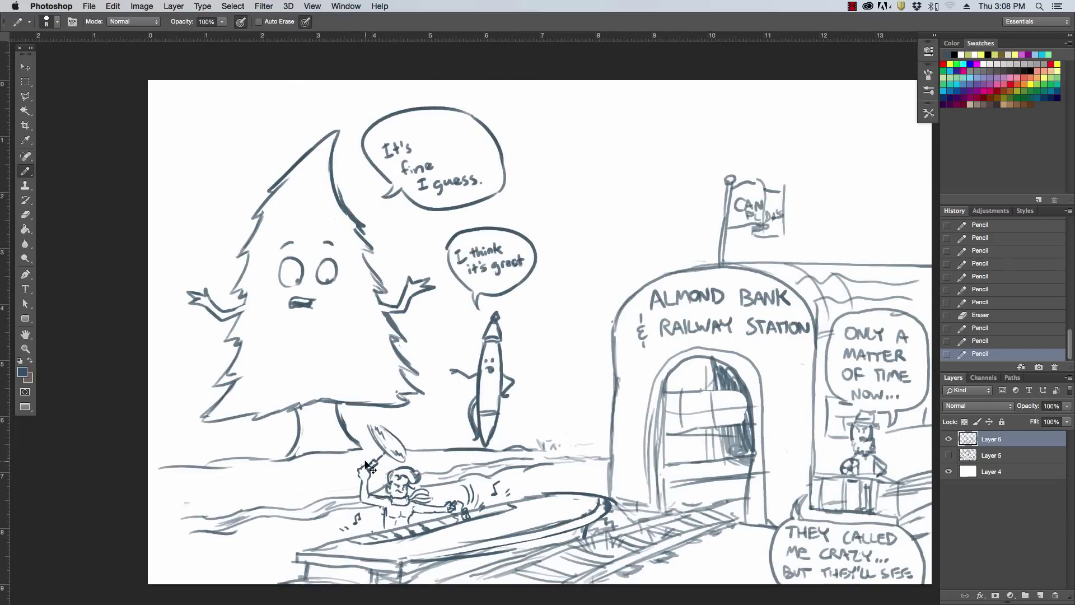
key(super+minus)
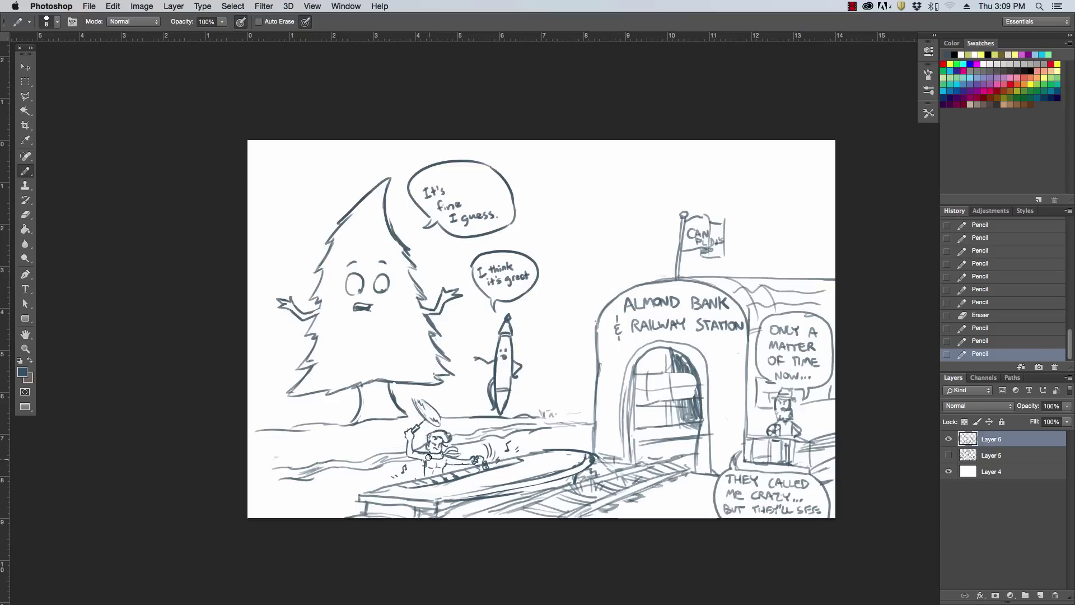
drag(428, 454, 433, 458)
drag(429, 456, 442, 453)
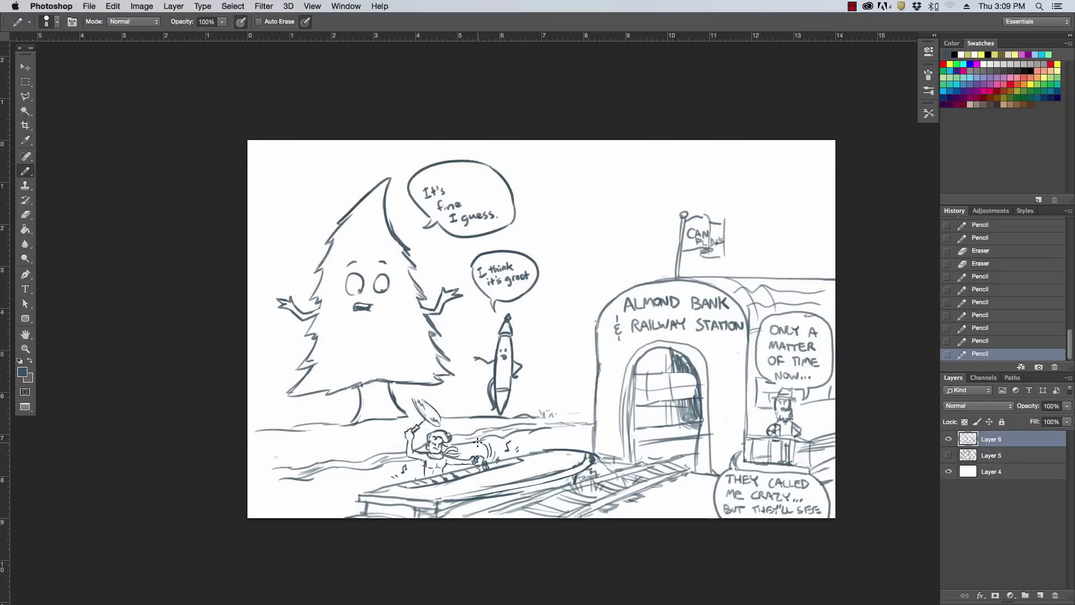
Switch to red with a larger pencil and letter HAPPY above the station.
click(1015, 82)
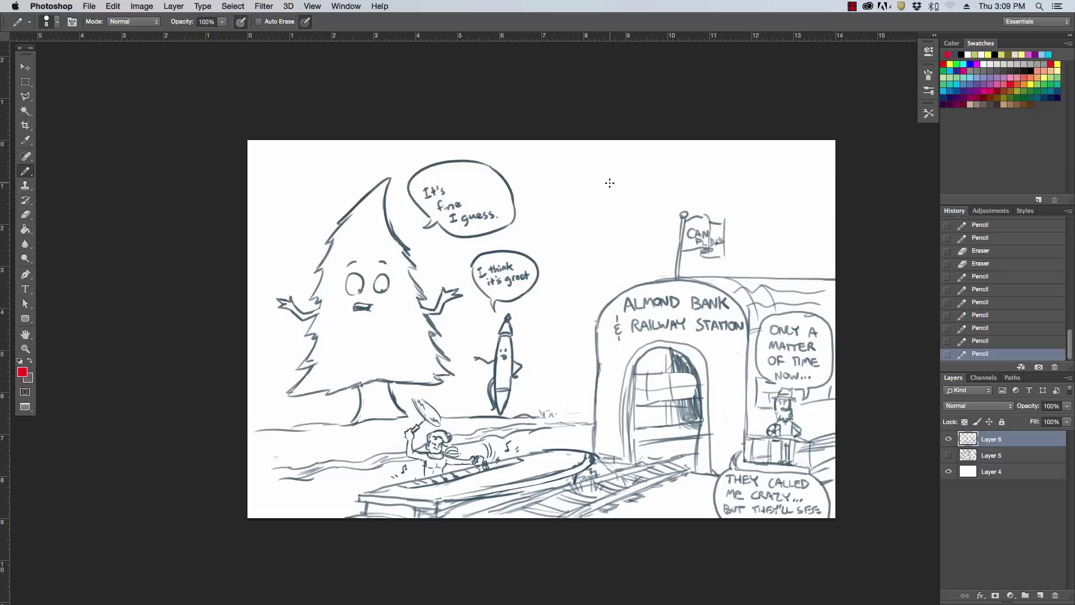
key(bracketright)
key(bracketright)
key(bracketright)
drag(565, 169, 567, 203)
mouse_move(580, 165)
mouse_down()
mouse_move(577, 195)
mouse_move(577, 183)
mouse_move(597, 189)
mouse_up()
drag(585, 183, 598, 185)
mouse_move(598, 163)
mouse_down()
mouse_move(612, 182)
mouse_move(613, 173)
mouse_up()
mouse_move(622, 161)
mouse_down()
mouse_move(633, 178)
mouse_move(615, 222)
mouse_up()
Letter CANADA DAY in red after HAPPY, then zoom in on the result.
mouse_move(621, 218)
mouse_down()
mouse_move(625, 199)
mouse_move(635, 216)
mouse_up()
mouse_move(622, 212)
mouse_down()
mouse_move(649, 190)
mouse_move(666, 195)
mouse_up()
drag(669, 185, 675, 199)
mouse_move(684, 195)
mouse_down()
mouse_move(690, 178)
mouse_move(723, 194)
mouse_move(746, 175)
mouse_up()
mouse_move(752, 159)
mouse_down()
mouse_move(747, 188)
mouse_move(740, 182)
mouse_move(760, 218)
mouse_move(788, 177)
mouse_move(787, 199)
mouse_move(802, 203)
mouse_move(795, 220)
mouse_move(764, 208)
mouse_move(781, 208)
mouse_move(784, 186)
mouse_move(795, 212)
mouse_move(784, 203)
mouse_move(795, 199)
mouse_move(768, 202)
mouse_move(801, 215)
mouse_move(784, 210)
mouse_up()
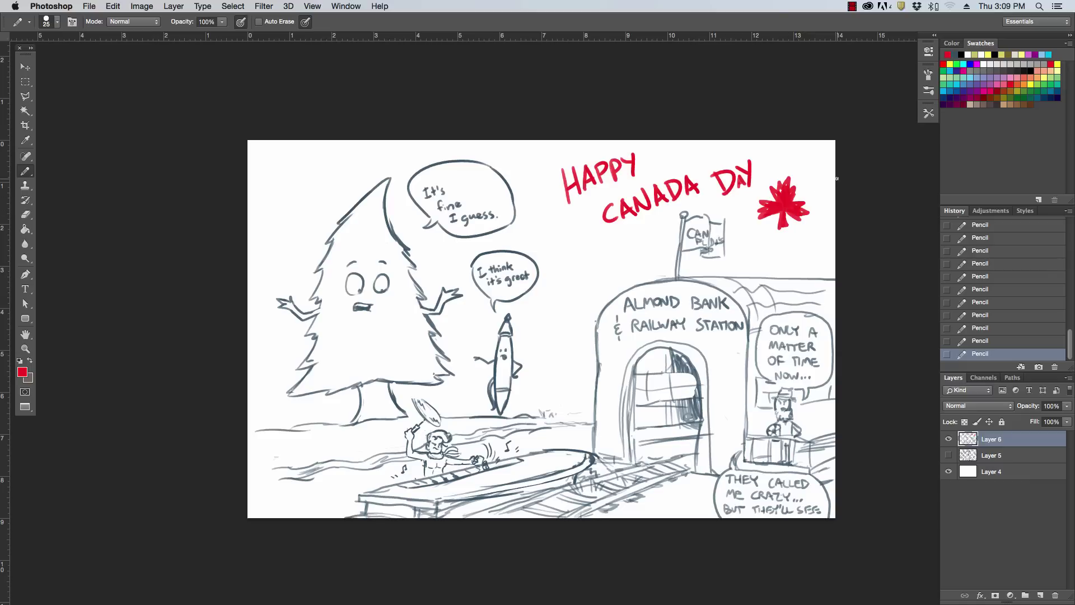
key(super+equal)
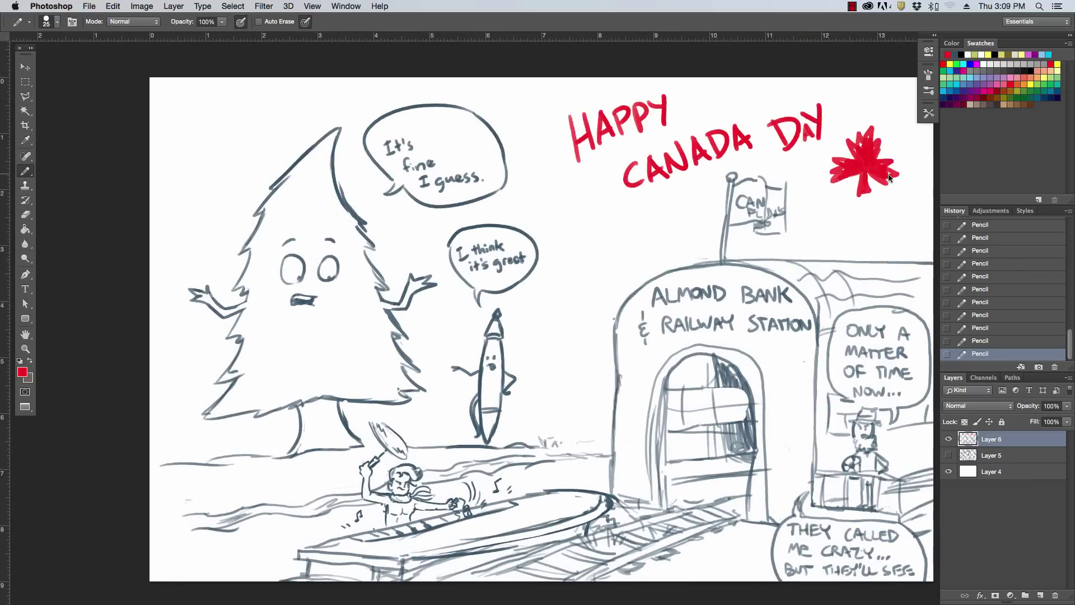
drag(737, 242, 641, 225)
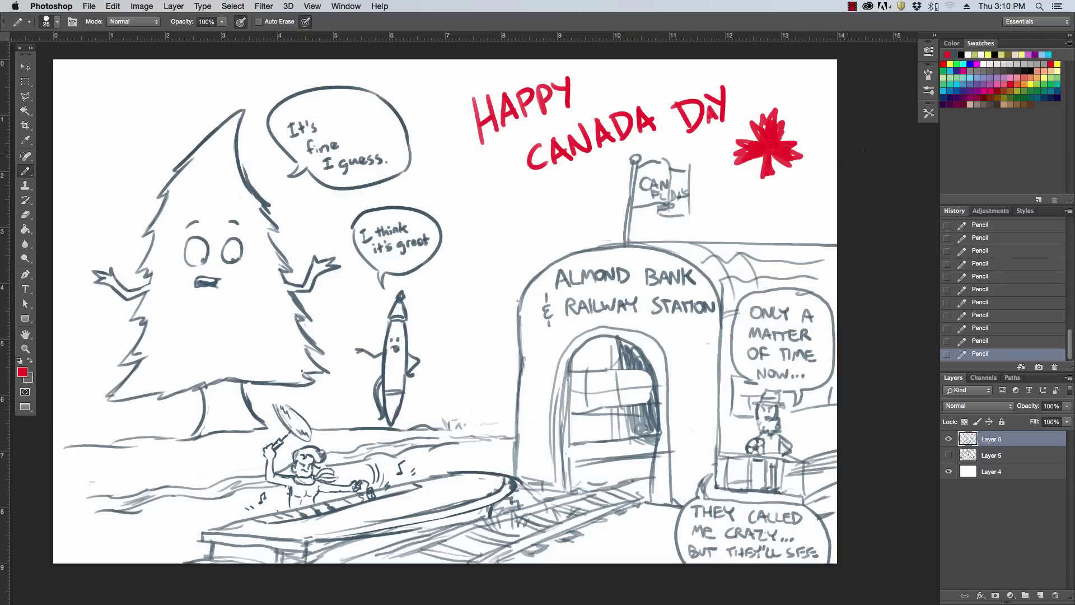
scroll(846, 76, left, 3)
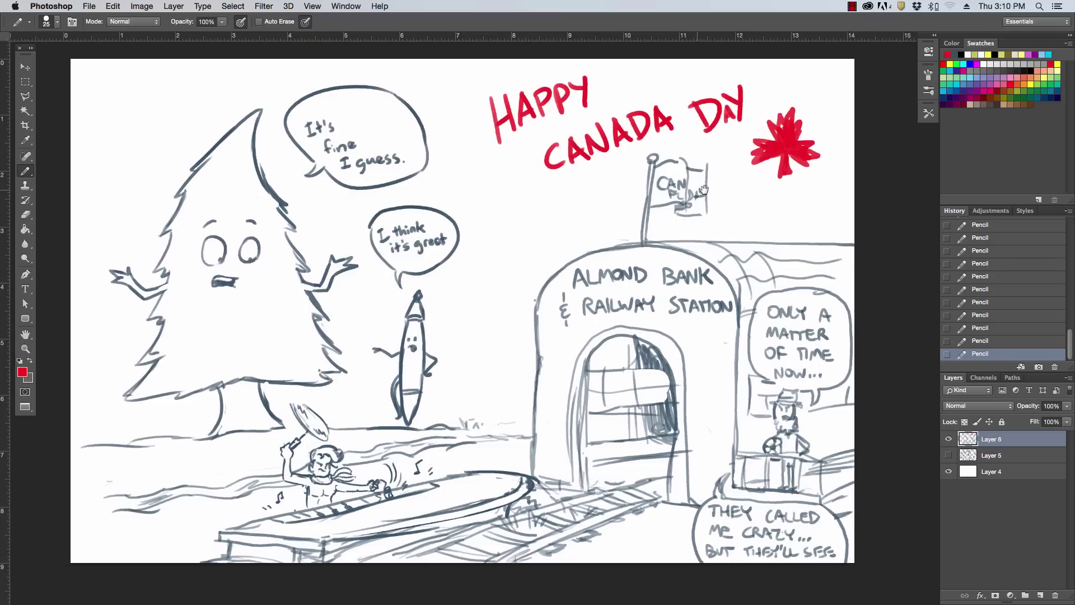
click(853, 7)
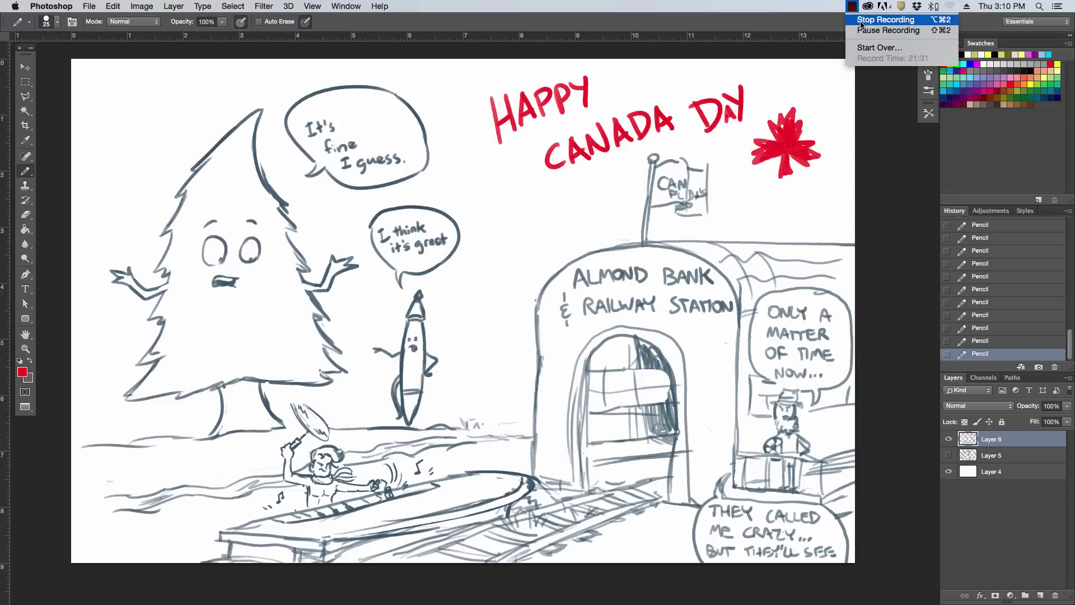